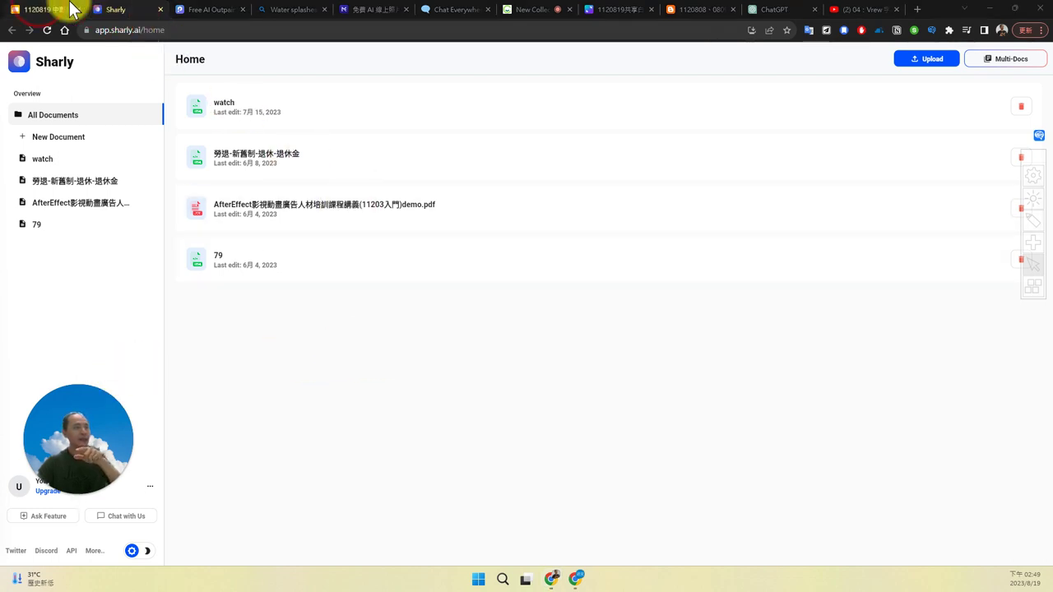
# In the Google Slides deck, mark the PDF, Office, Demo and website items on the task-three slide with temporary ink, and clear the marks.
pyautogui.click(38, 10)
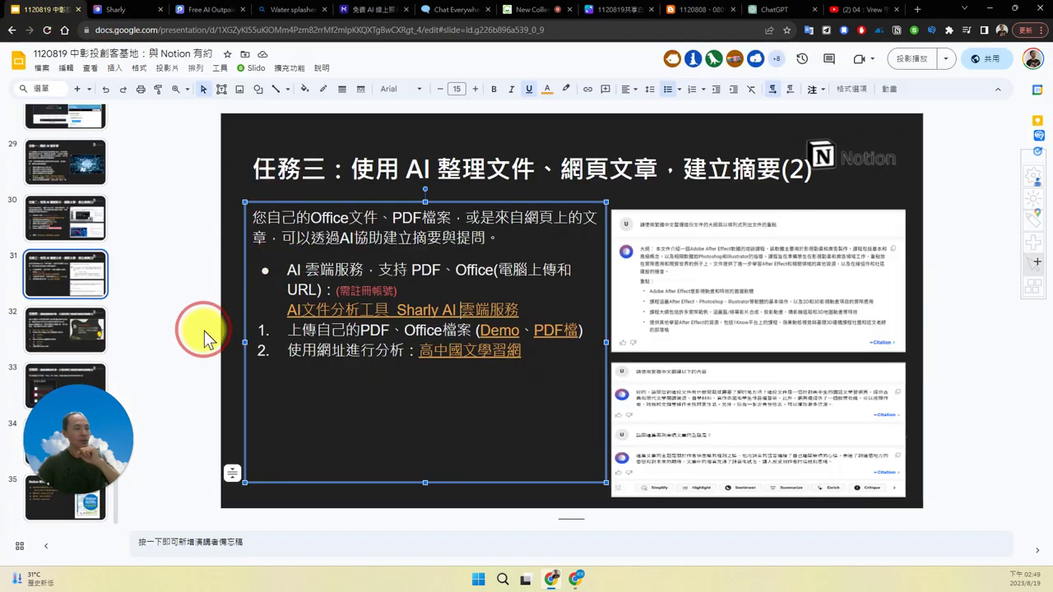
pyautogui.click(173, 335)
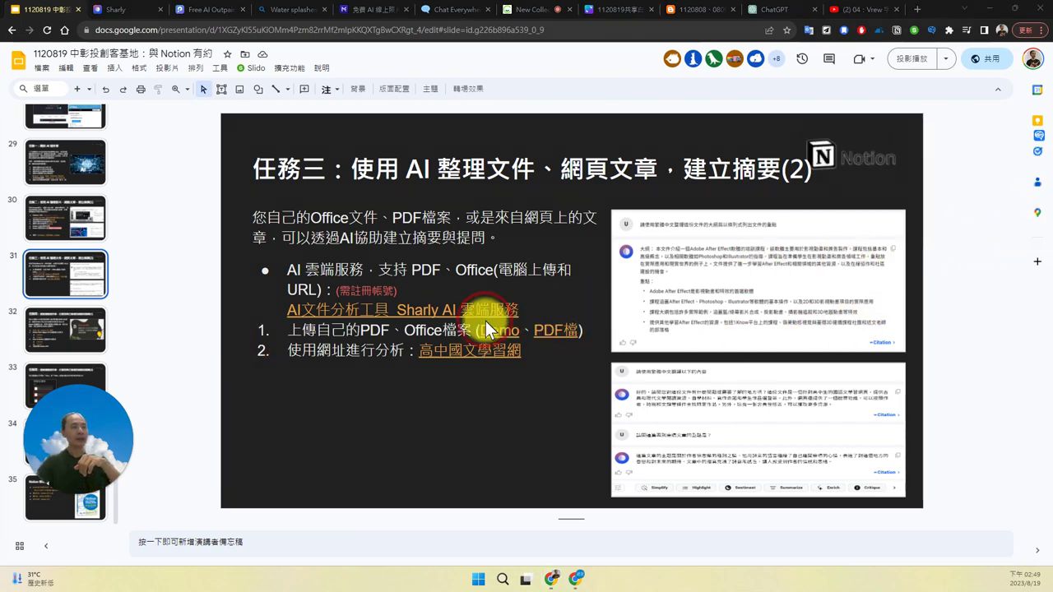
pyautogui.moveTo(350, 332); pyautogui.dragTo(457, 333)
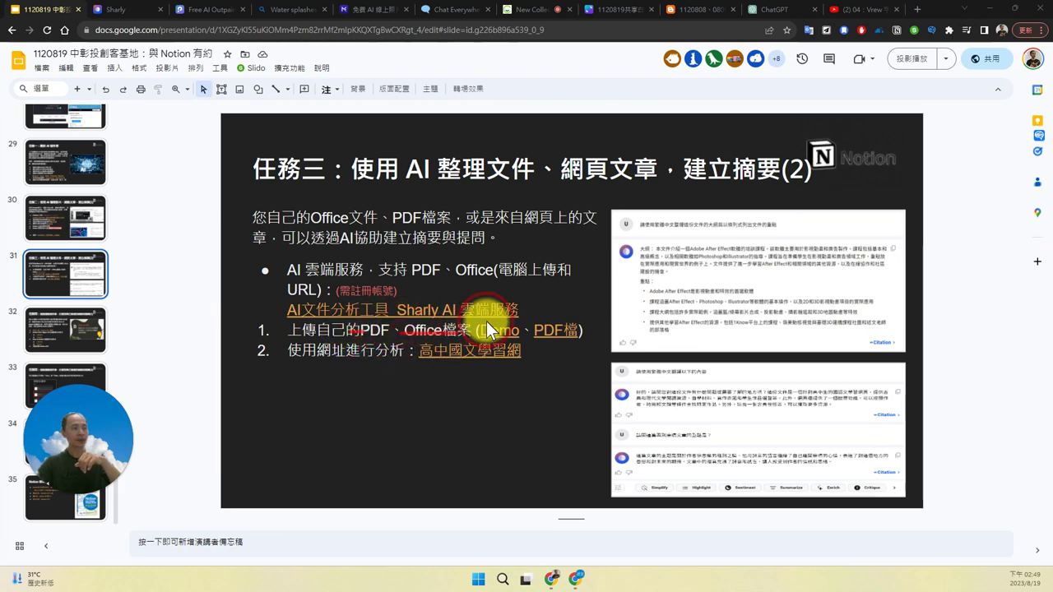
pyautogui.moveTo(552, 297); pyautogui.dragTo(603, 283)
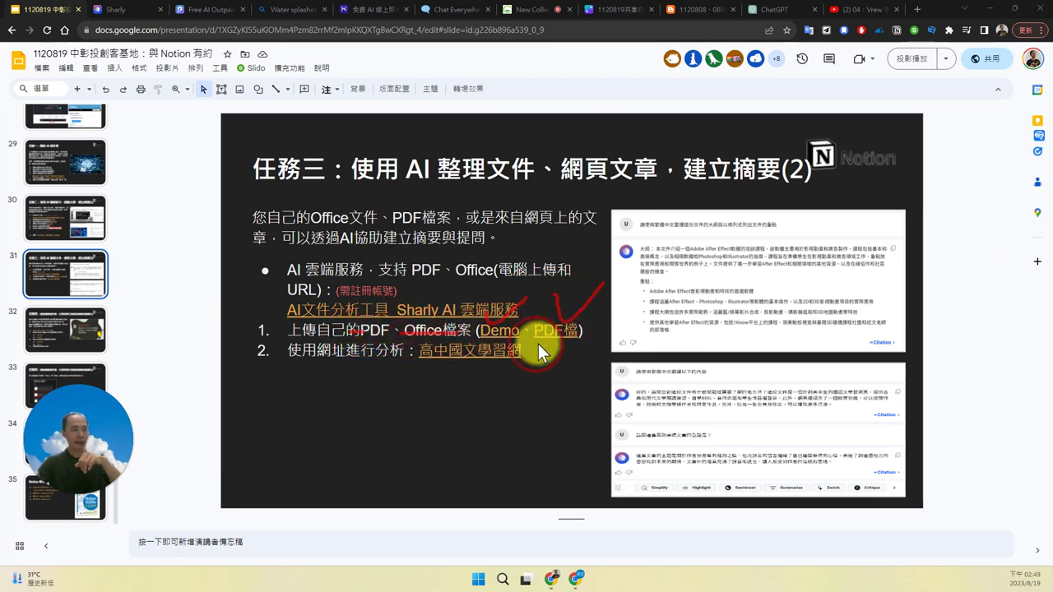
pyautogui.moveTo(461, 371); pyautogui.dragTo(457, 404)
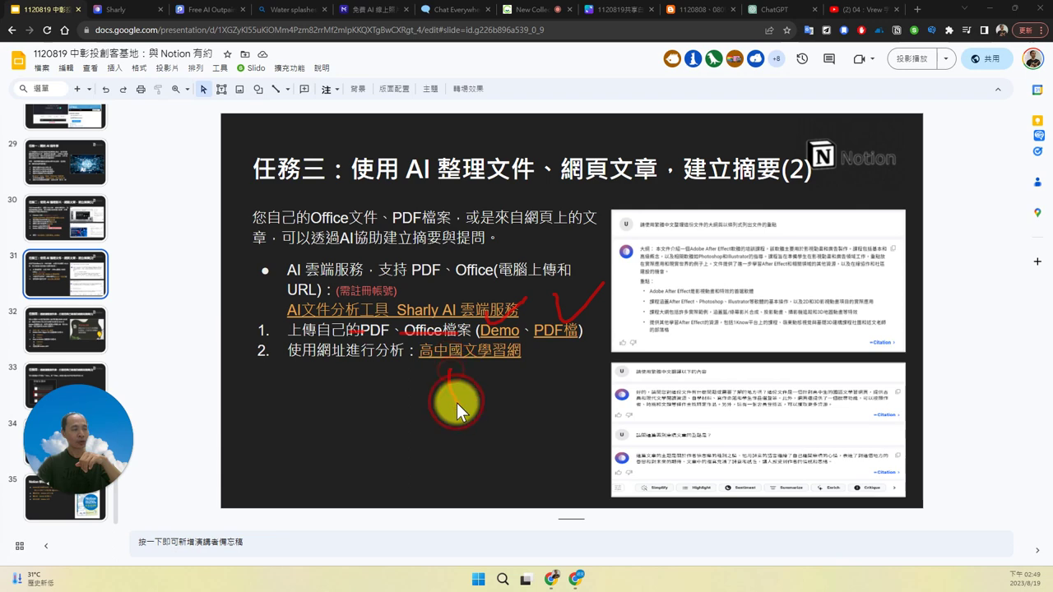
pyautogui.press('Escape')
# Open the shared Sharly document for the After Effect course PDF from the slide's Demo link.
pyautogui.click(494, 330)
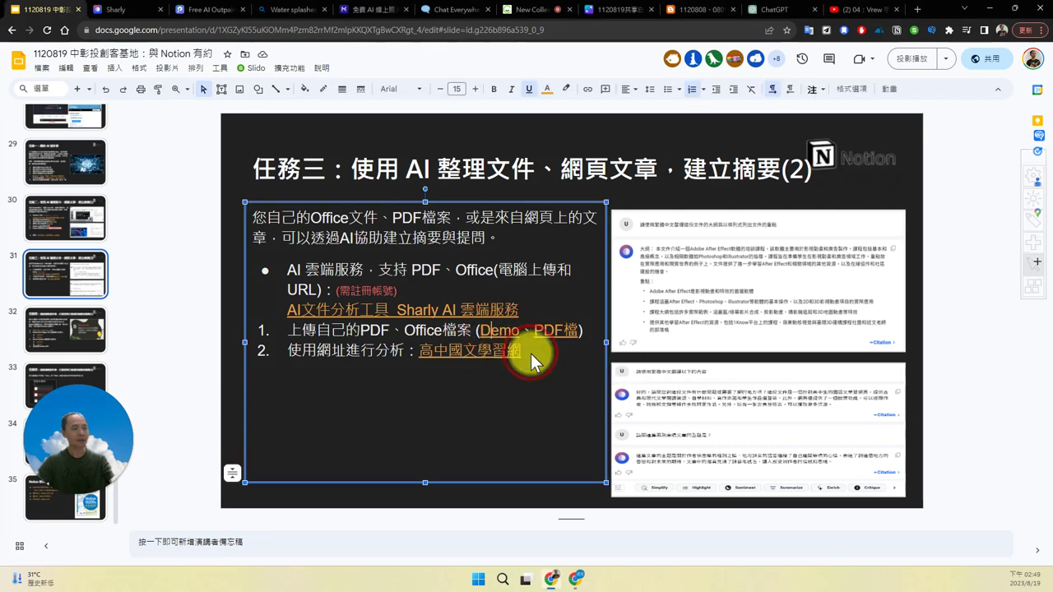
pyautogui.click(531, 353)
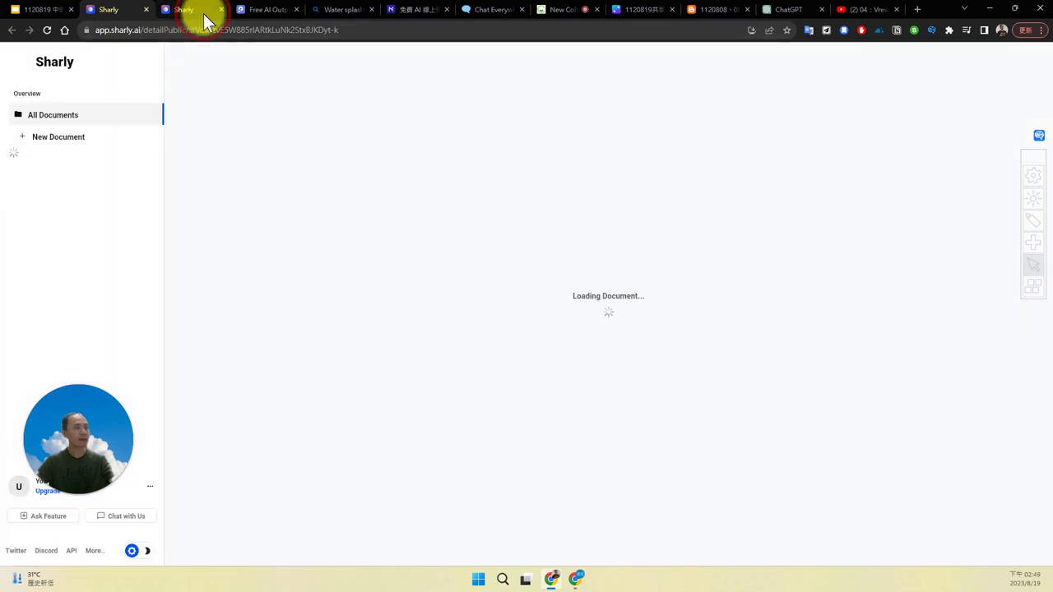
pyautogui.click(204, 16)
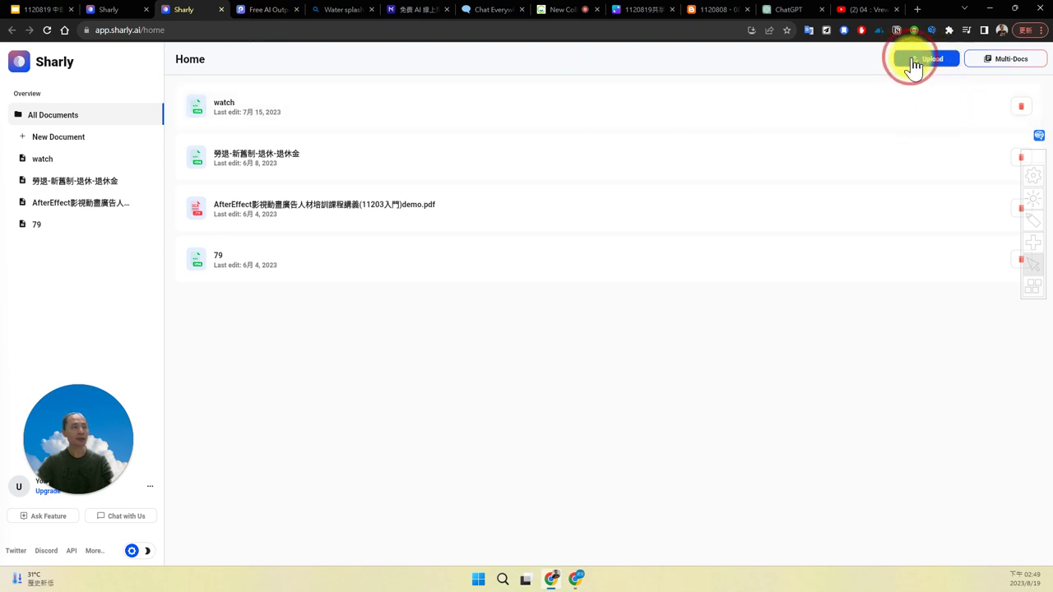
pyautogui.click(114, 15)
pyautogui.click(245, 153)
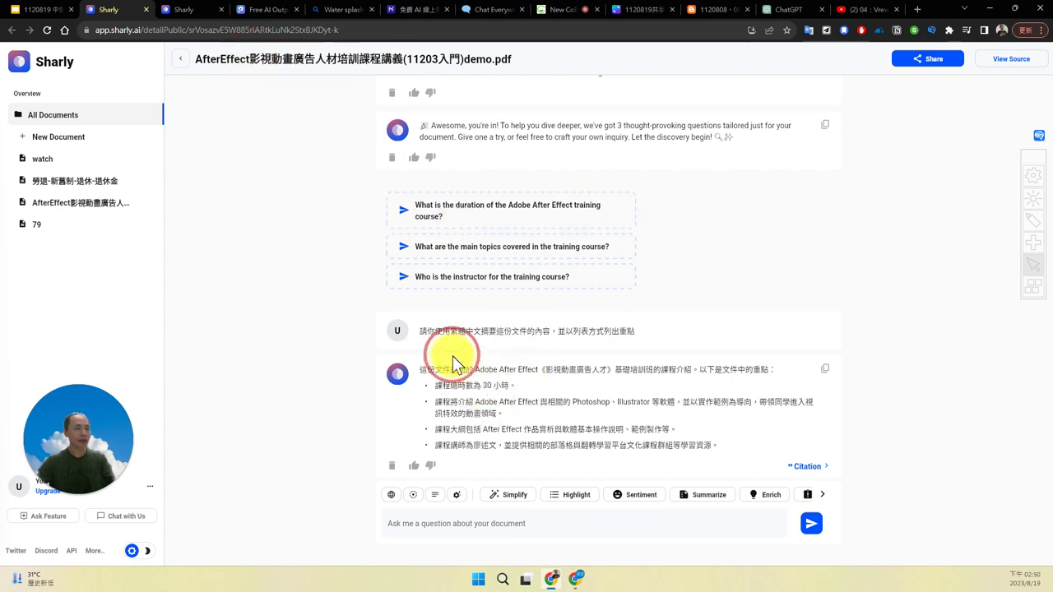
# Examine the Traditional Chinese summary request and its answer in the chat, highlighting the phrase "列表方式列出重點".
pyautogui.click(453, 362)
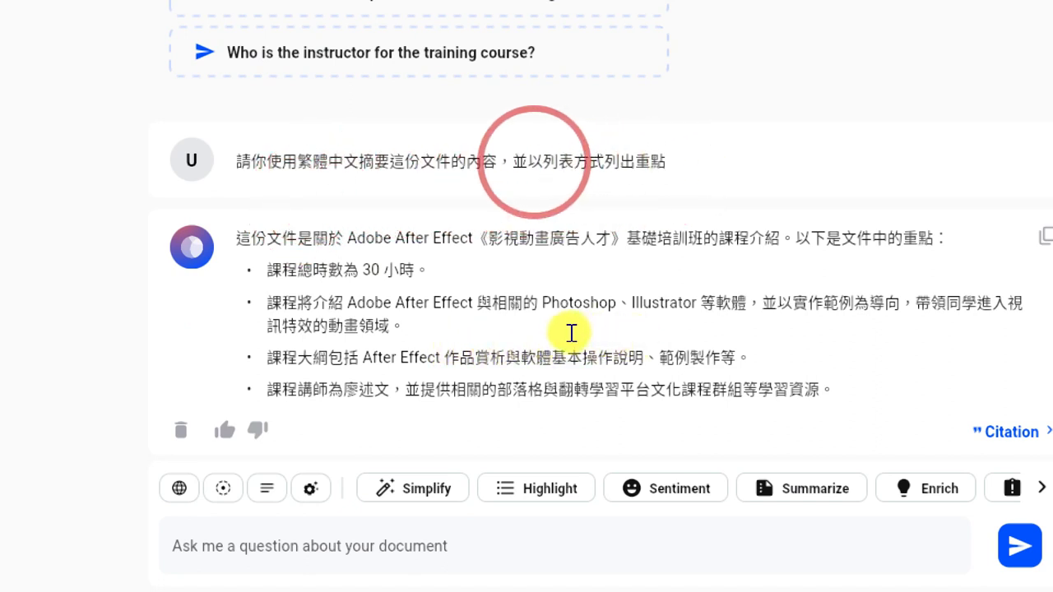
pyautogui.moveTo(543, 162); pyautogui.dragTo(665, 162)
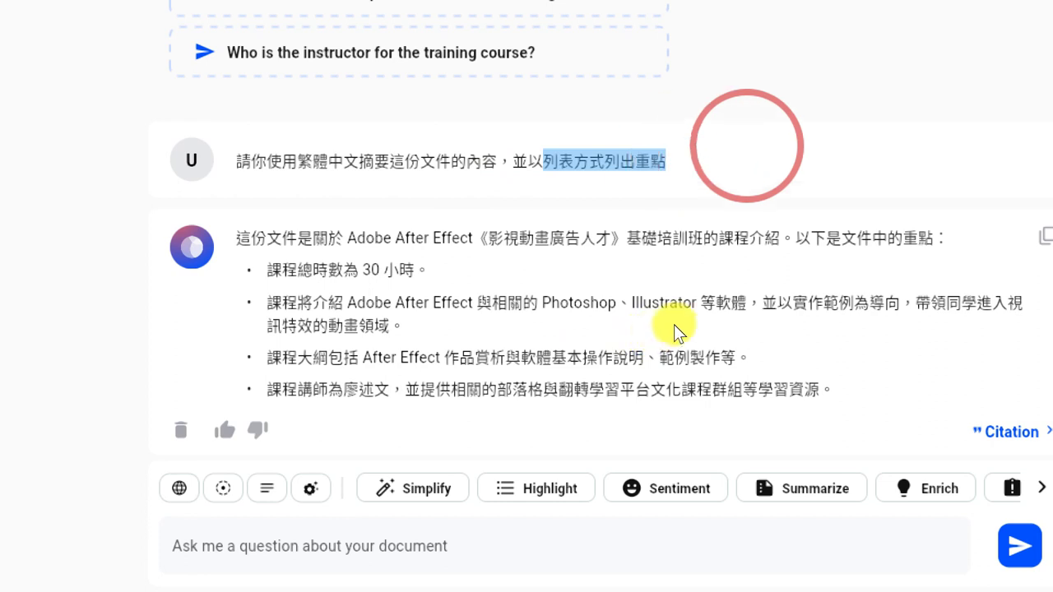
pyautogui.click(675, 325)
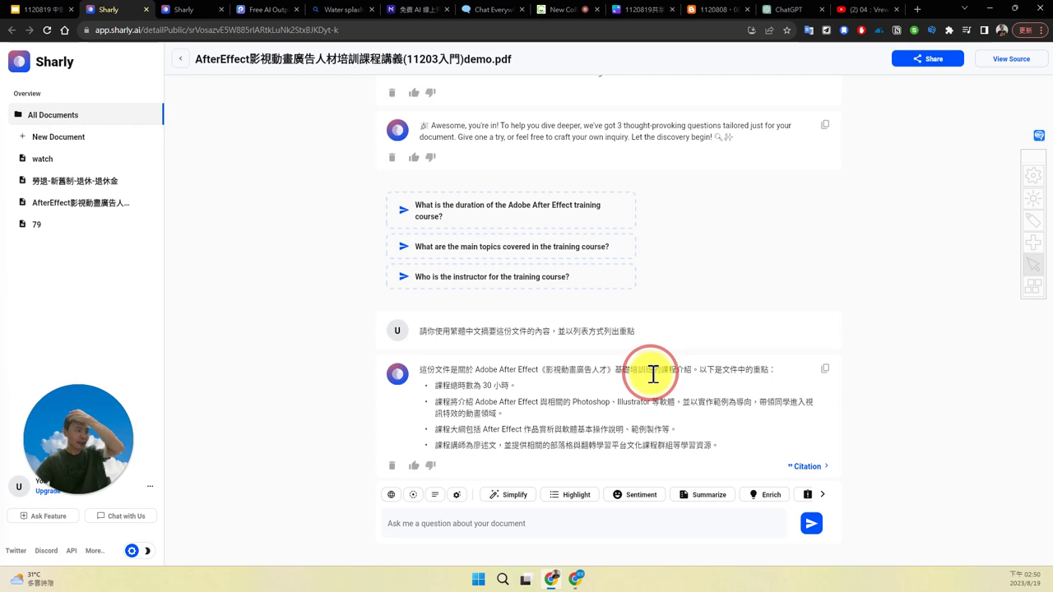
# Return to the Google Slides deck and open the course handout in Google Drive from the slide's PDF檔 link.
pyautogui.click(51, 10)
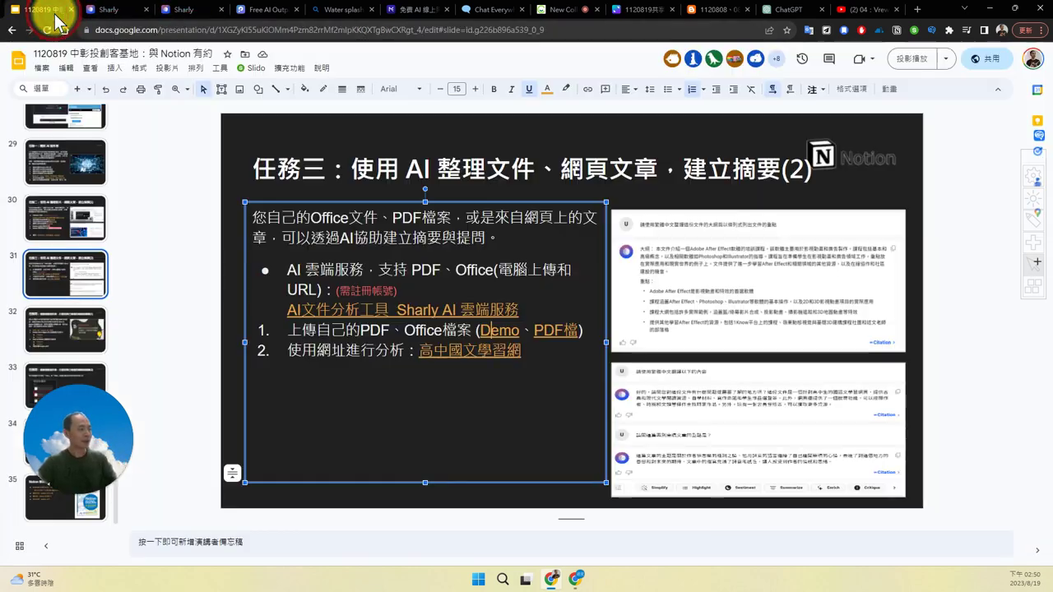
pyautogui.click(564, 332)
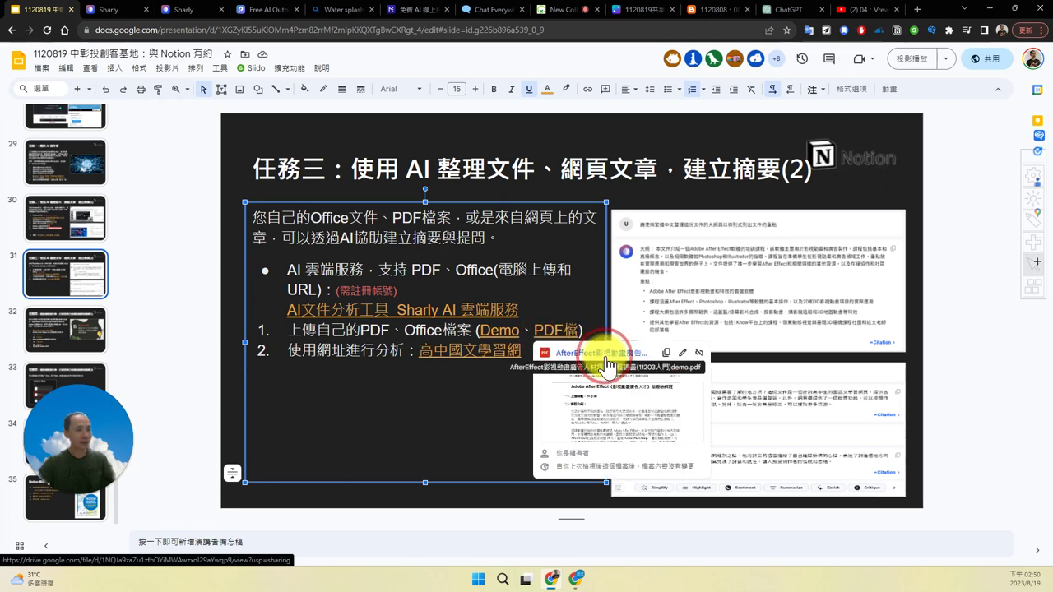
pyautogui.click(500, 331)
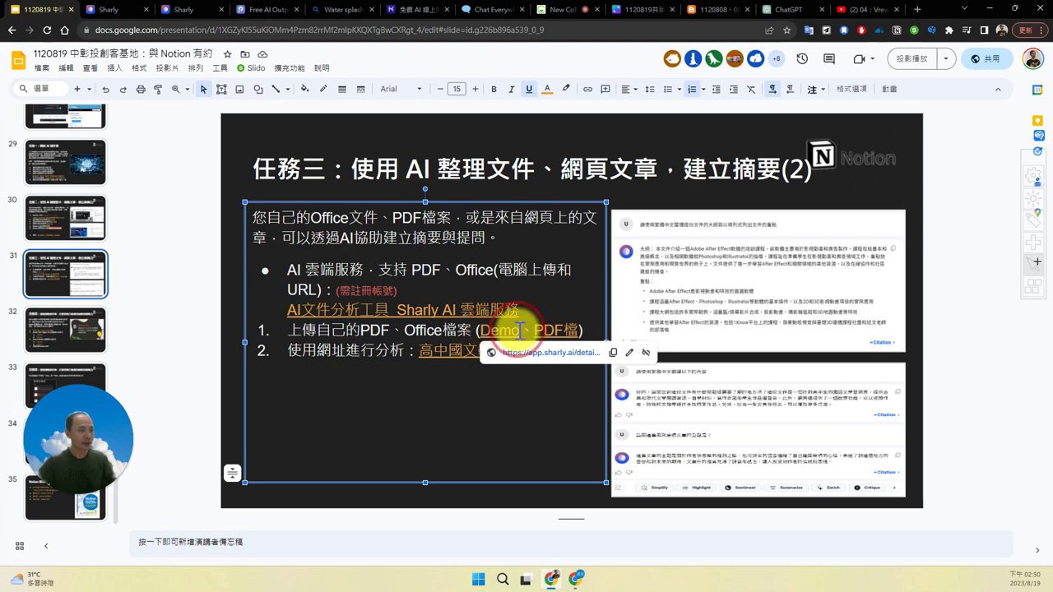
pyautogui.click(554, 331)
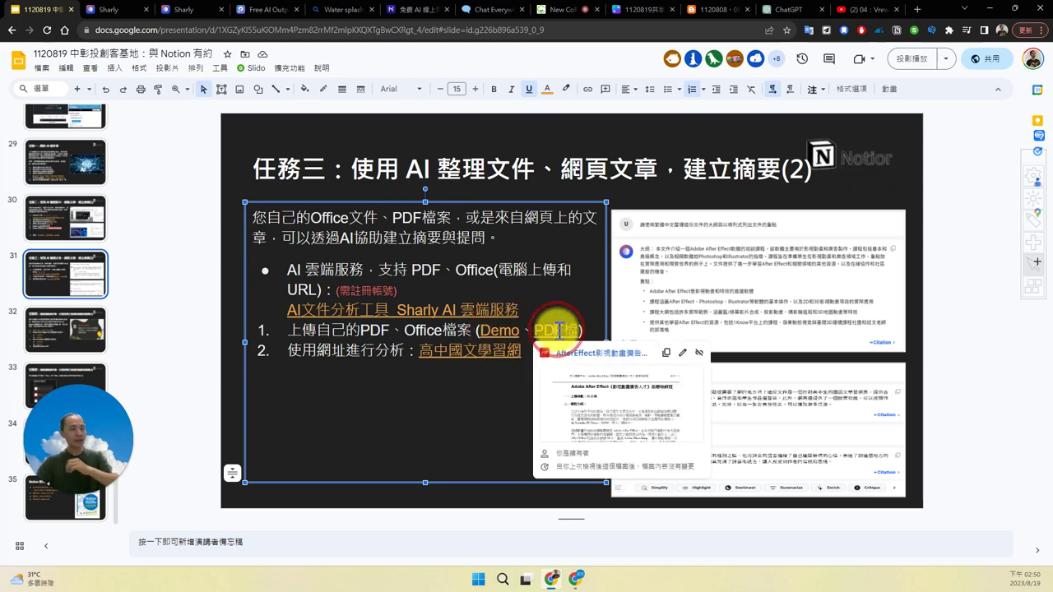
pyautogui.click(618, 352)
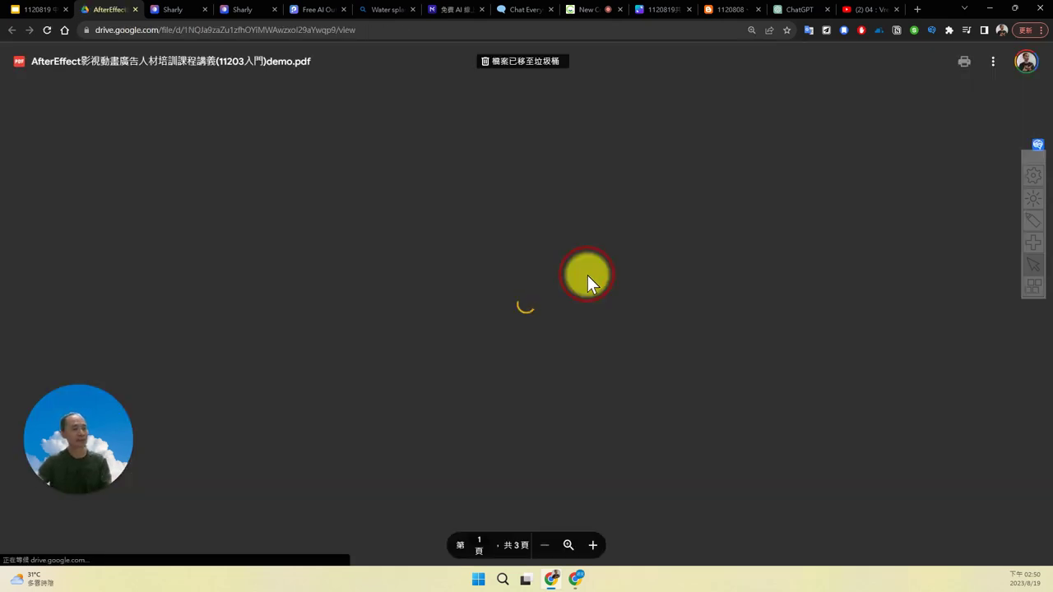
# Look through all pages of the After Effect course handout, close it, and deselect the slide's text box.
pyautogui.scroll(-4, 590, 275)
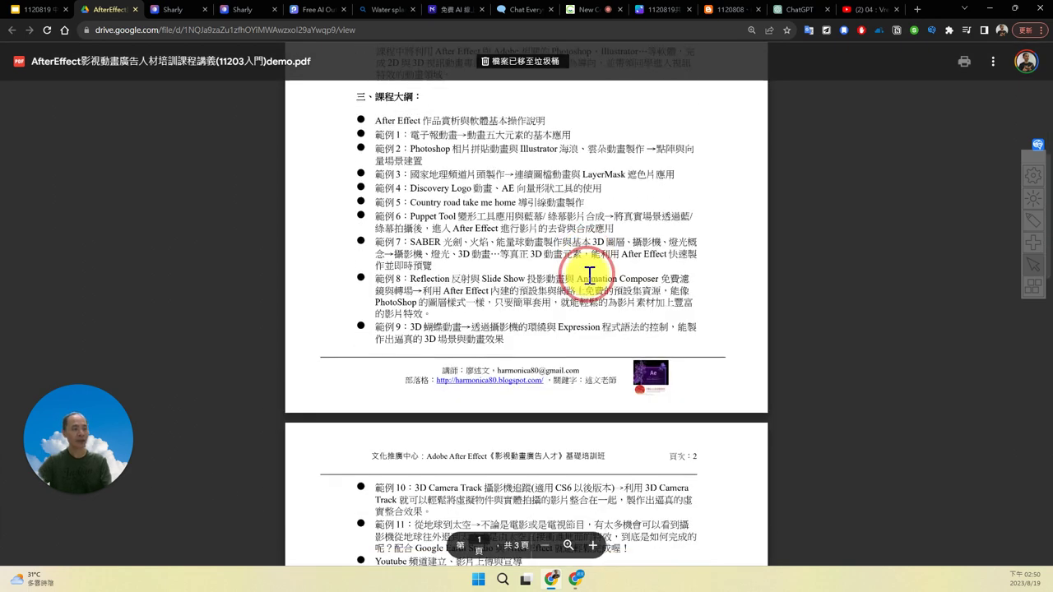
pyautogui.scroll(-10, 590, 276)
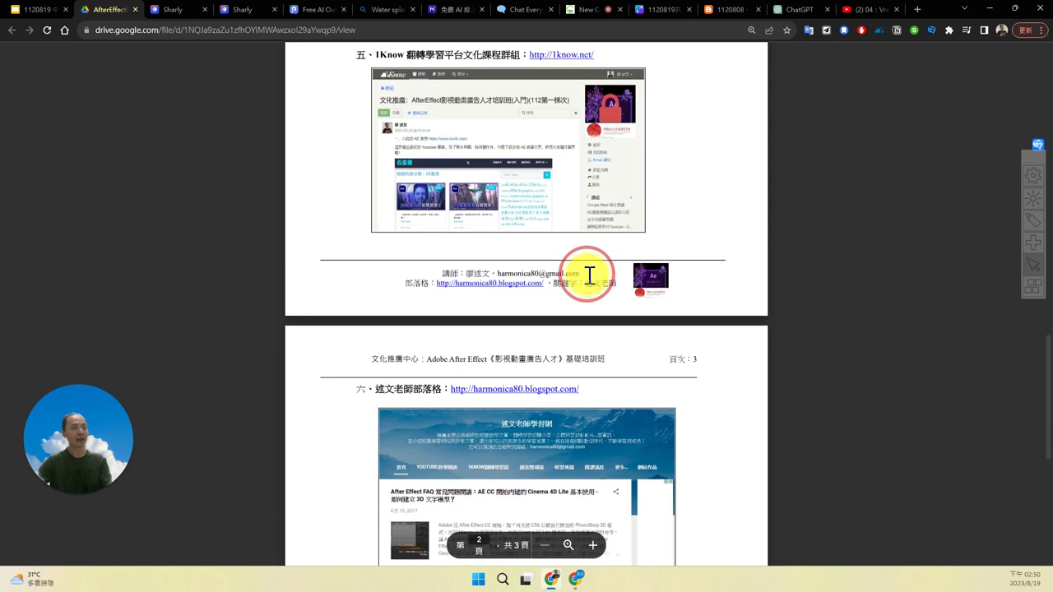
pyautogui.scroll(-2, 590, 276)
pyautogui.scroll(-4, 590, 276)
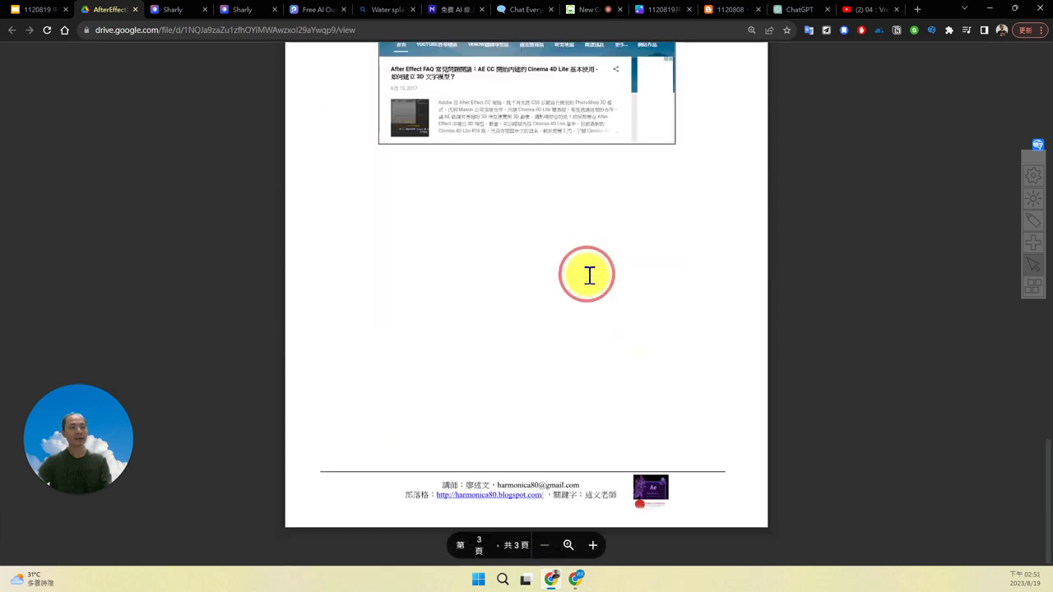
pyautogui.scroll(20, 590, 276)
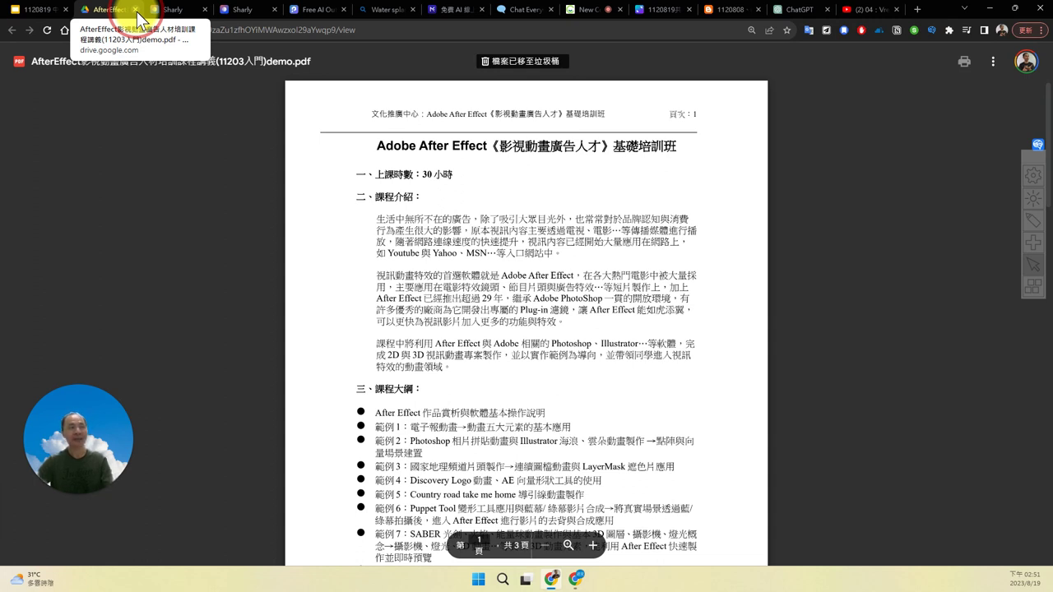
pyautogui.click(136, 10)
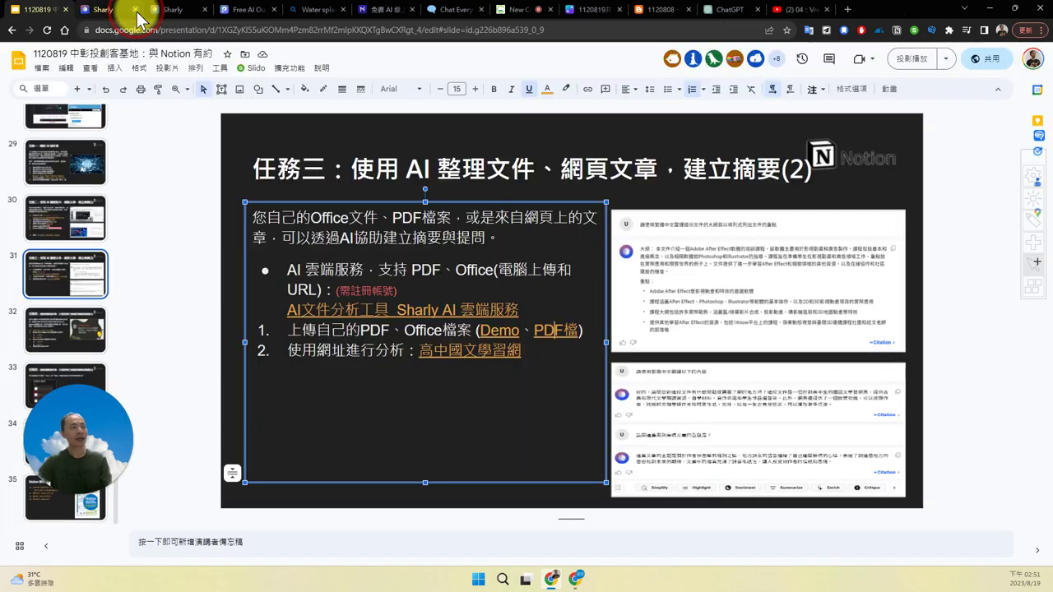
pyautogui.click(178, 245)
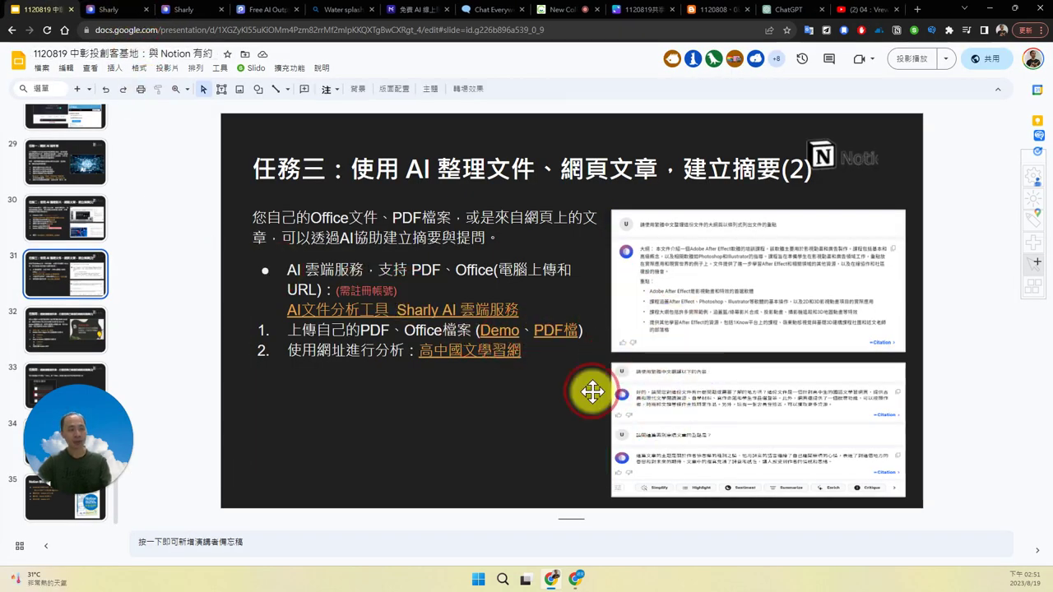
# In the Sharly demo chat, request the important information in the source with the Highlight quick prompt and review the answer.
pyautogui.click(118, 11)
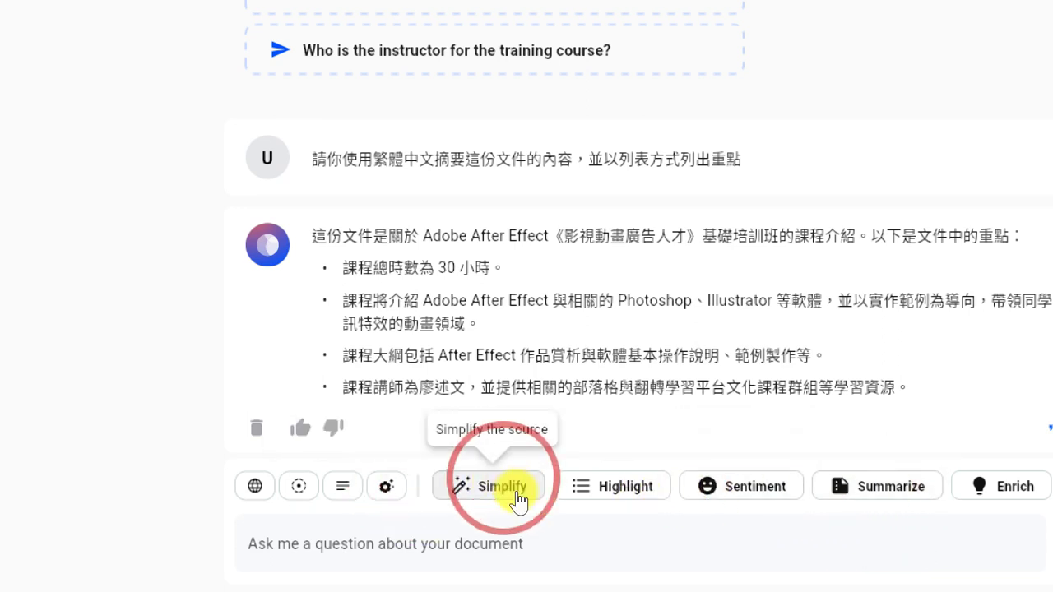
pyautogui.click(563, 501)
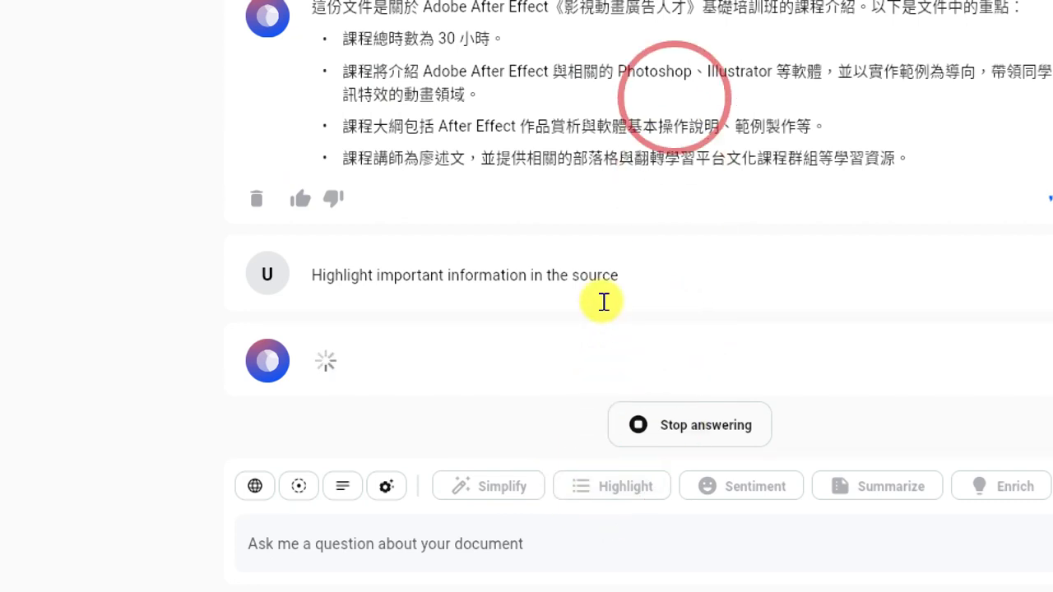
pyautogui.scroll(3, 604, 247)
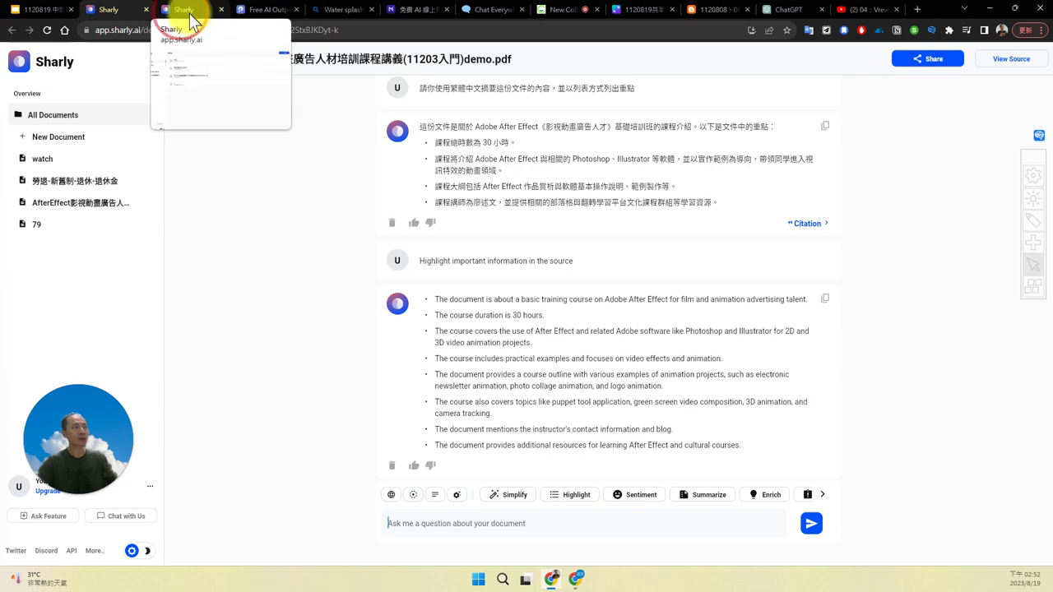
# Return to the Google Slides deck and open the 高中國文學習網 website from the slide's link.
pyautogui.click(39, 18)
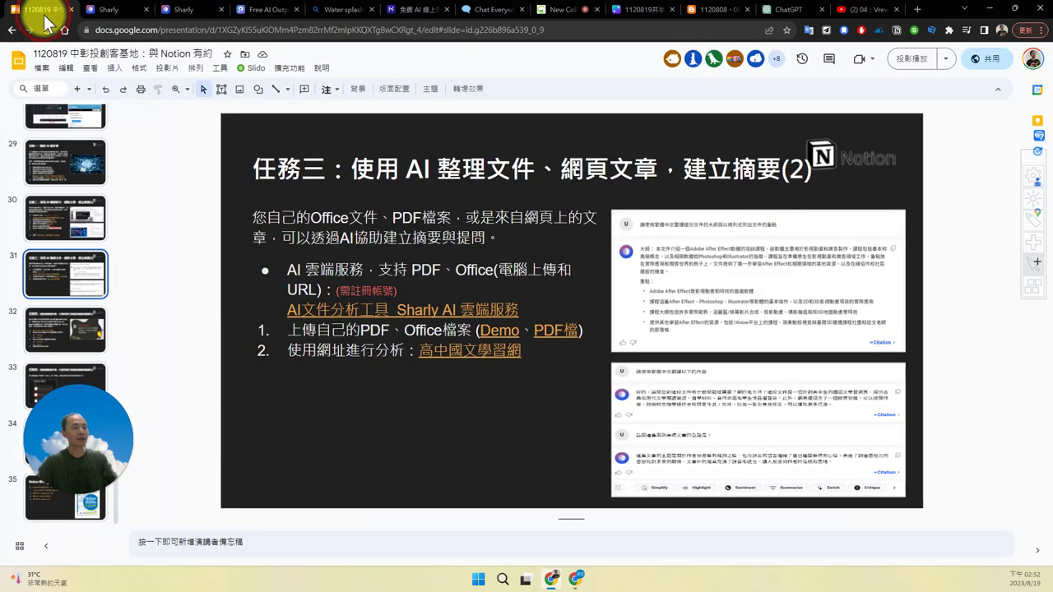
pyautogui.click(448, 340)
pyautogui.moveTo(462, 379)
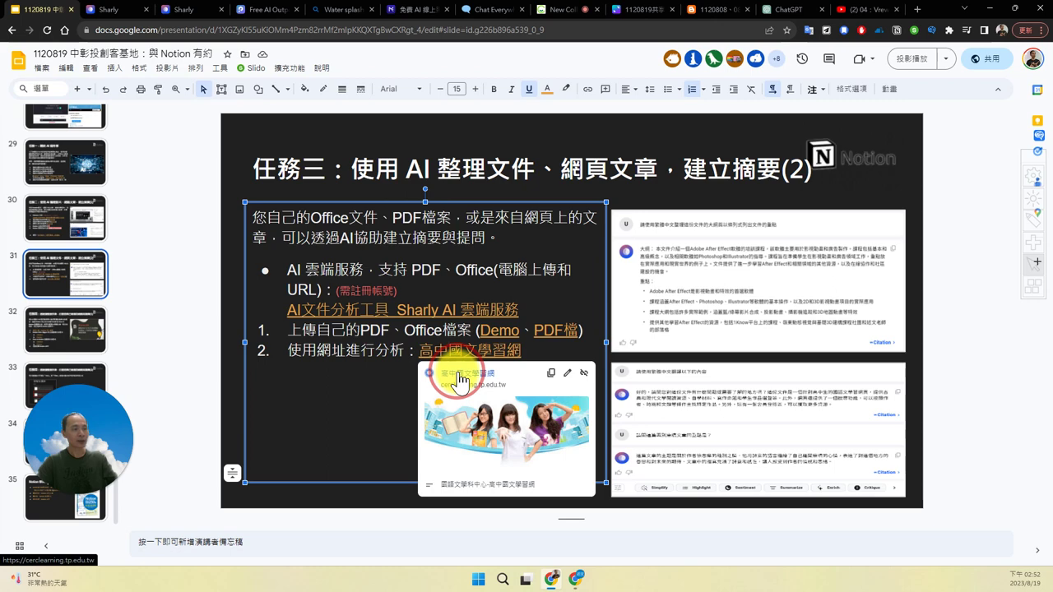
pyautogui.click(459, 381)
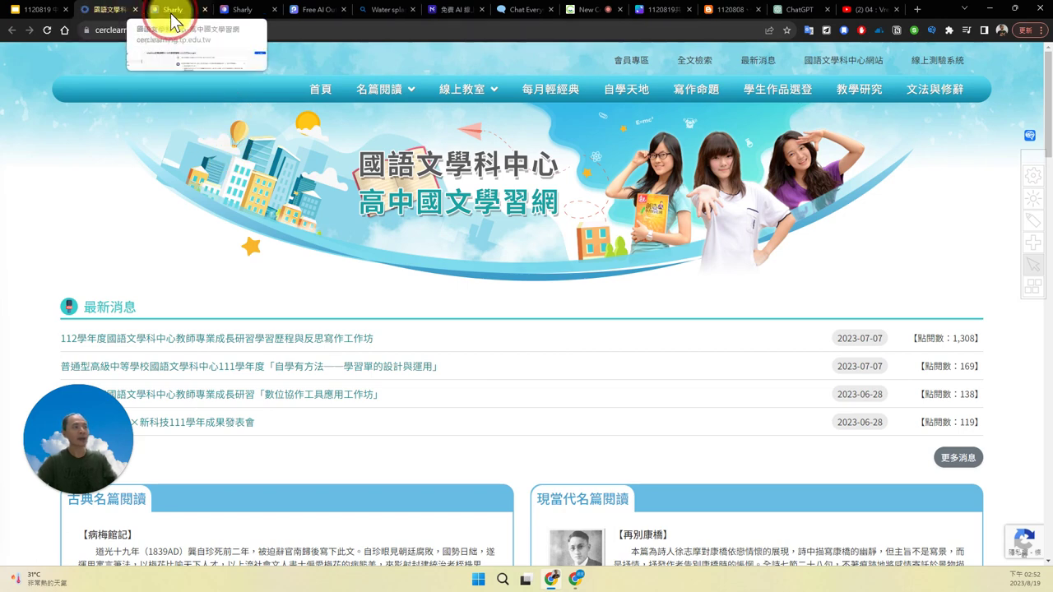
# Switch to the Sharly home page and start uploading a new document.
pyautogui.click(247, 10)
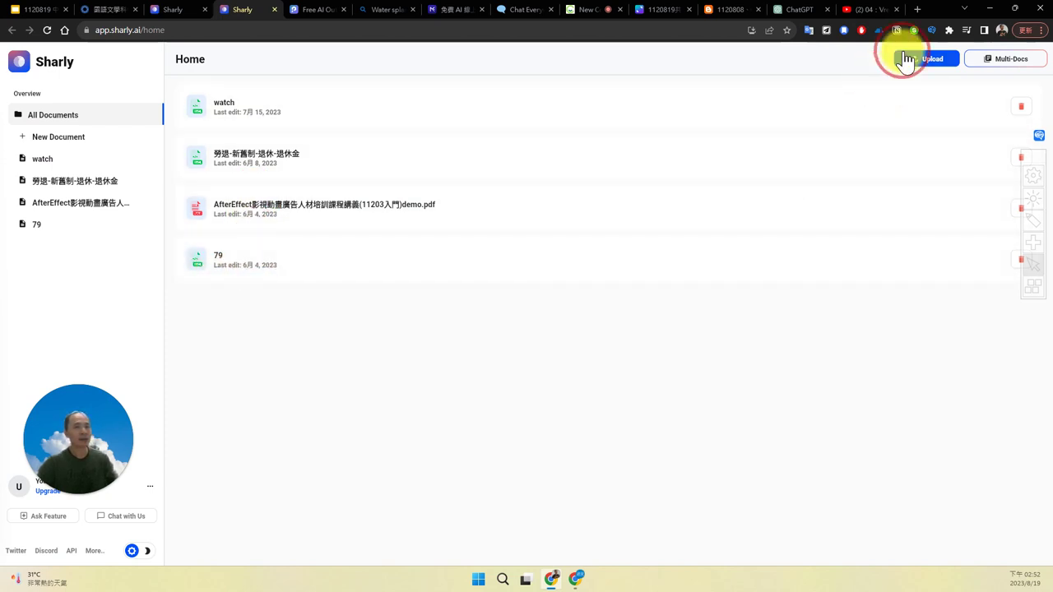
pyautogui.click(911, 63)
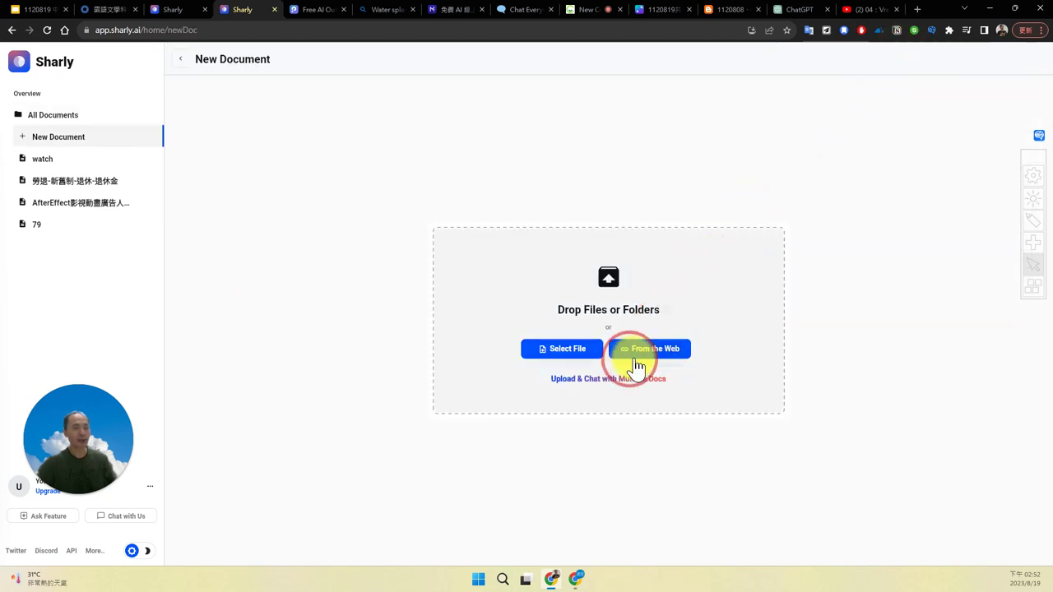
# Mark the Select File and From the Web upload options with temporary ink, and clear the marks.
pyautogui.click(1035, 233)
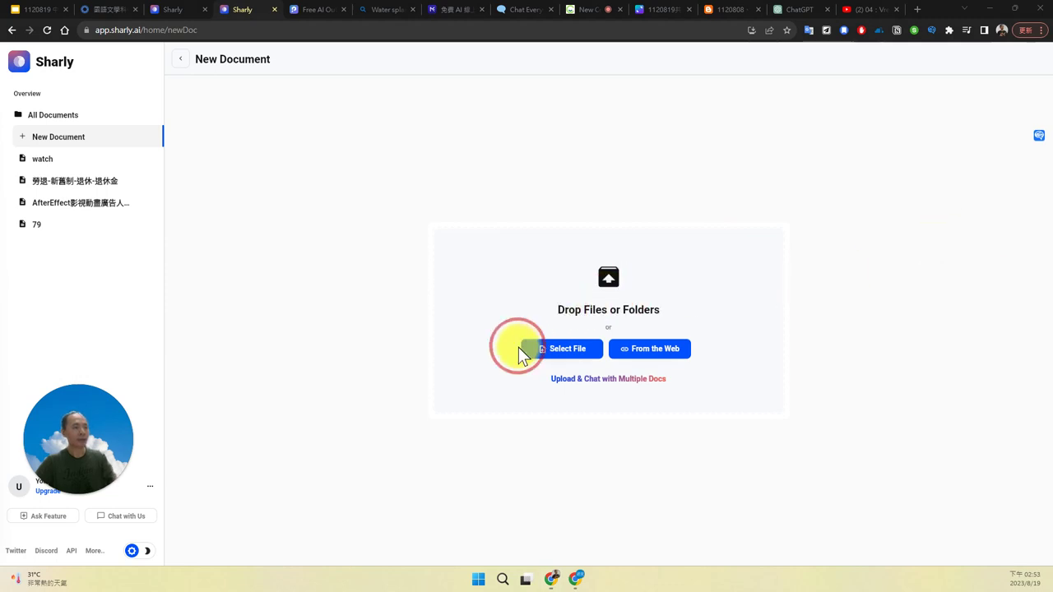
pyautogui.moveTo(523, 272); pyautogui.dragTo(595, 237)
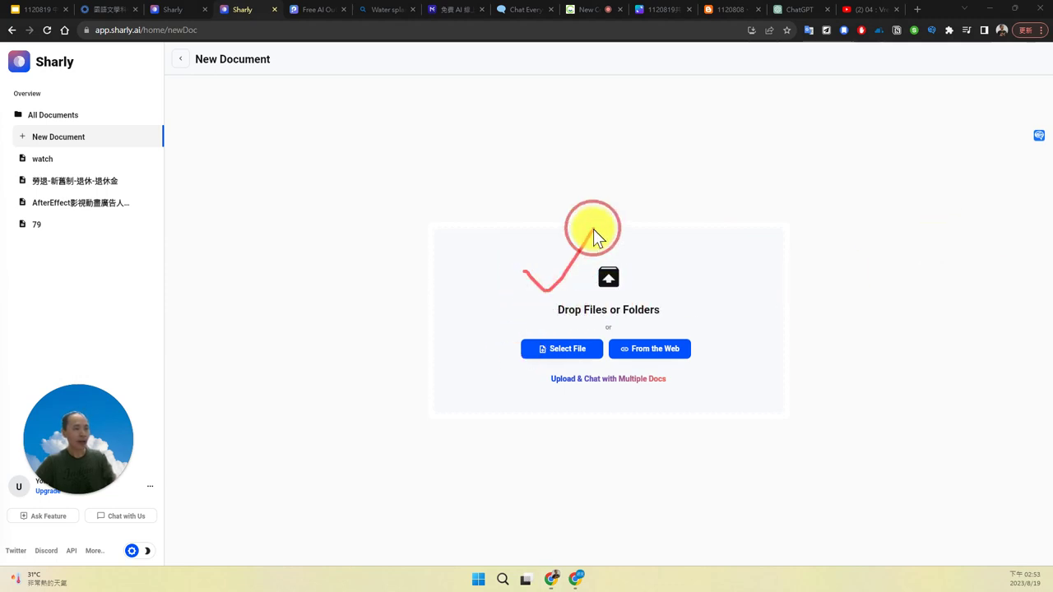
pyautogui.moveTo(663, 316)
pyautogui.mouseDown()
pyautogui.moveTo(670, 346)
pyautogui.moveTo(645, 378)
pyautogui.moveTo(600, 303)
pyautogui.moveTo(691, 389)
pyautogui.mouseUp()
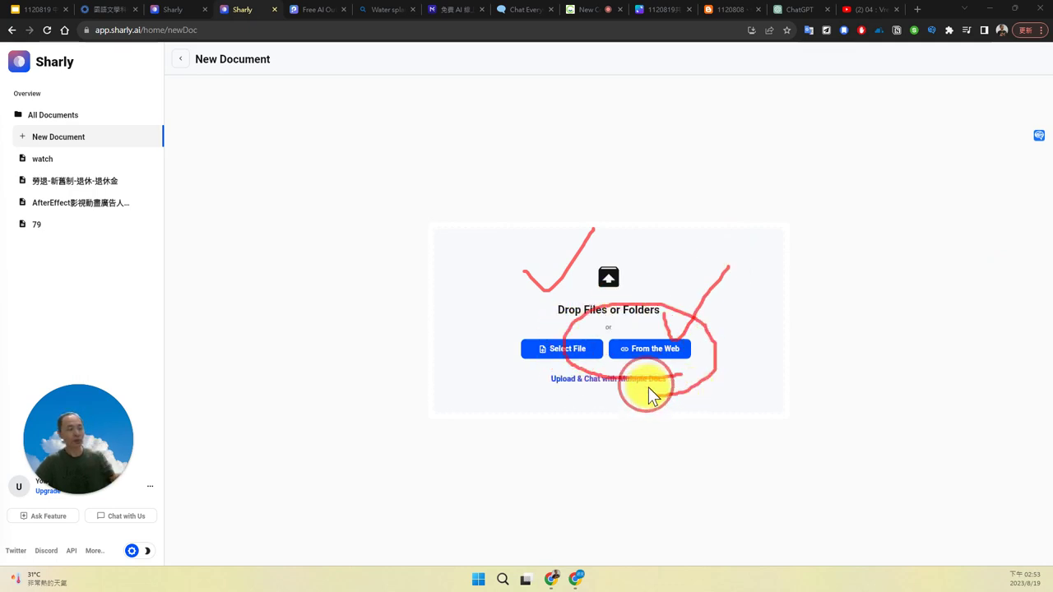
pyautogui.click(536, 315)
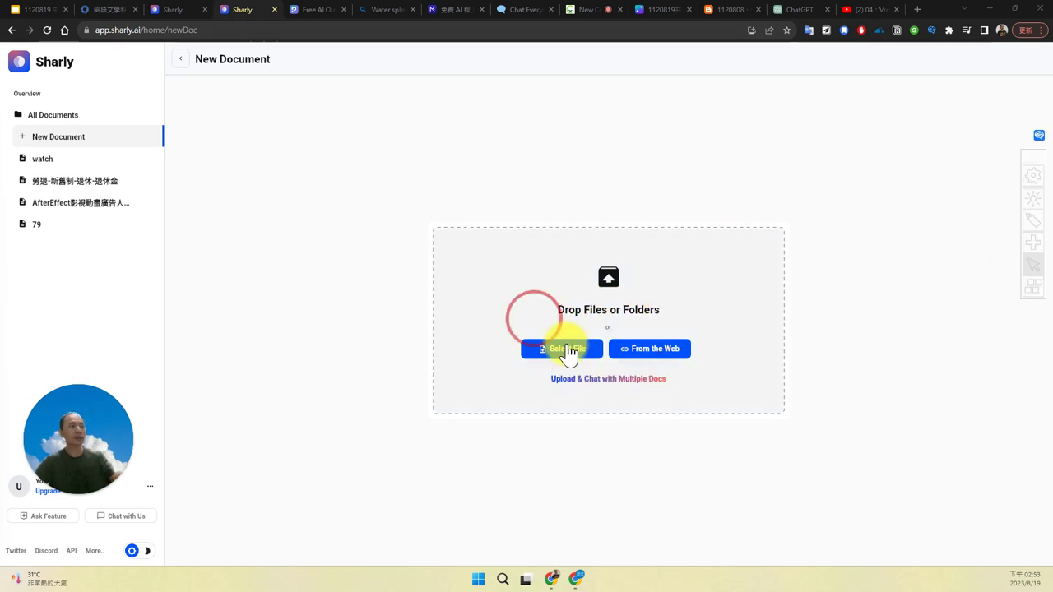
# Look over the 高中國文學習網 site, and in Sharly open document 79 to review its earlier questions and answers.
pyautogui.click(116, 10)
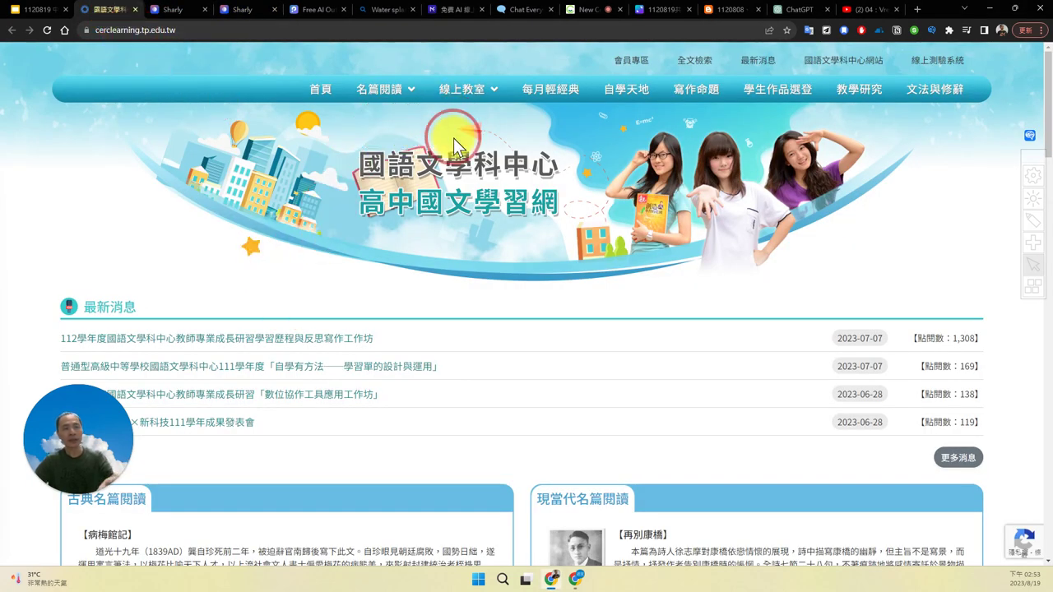
pyautogui.click(170, 10)
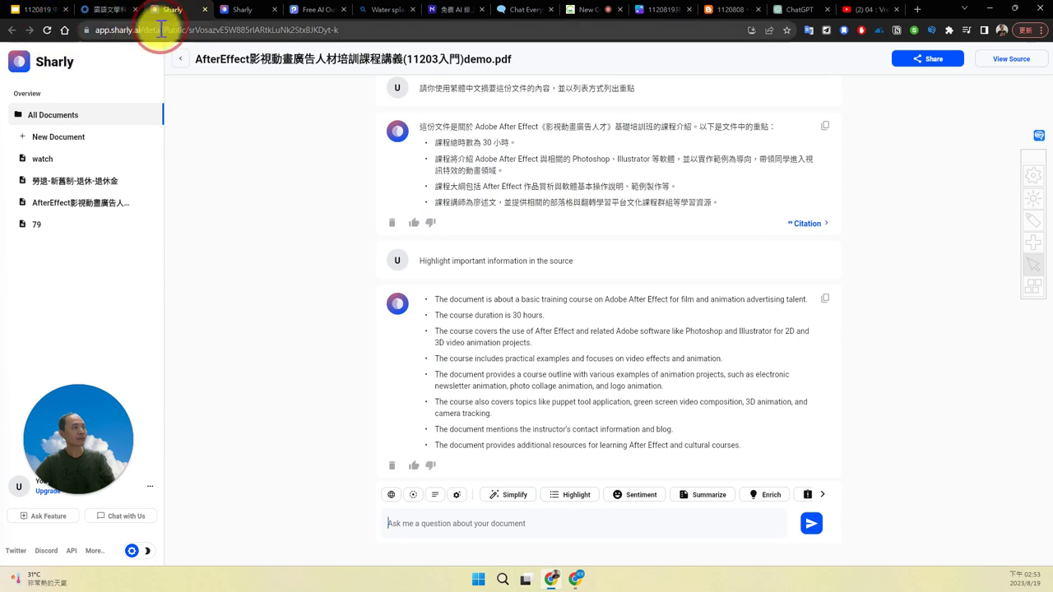
pyautogui.click(239, 13)
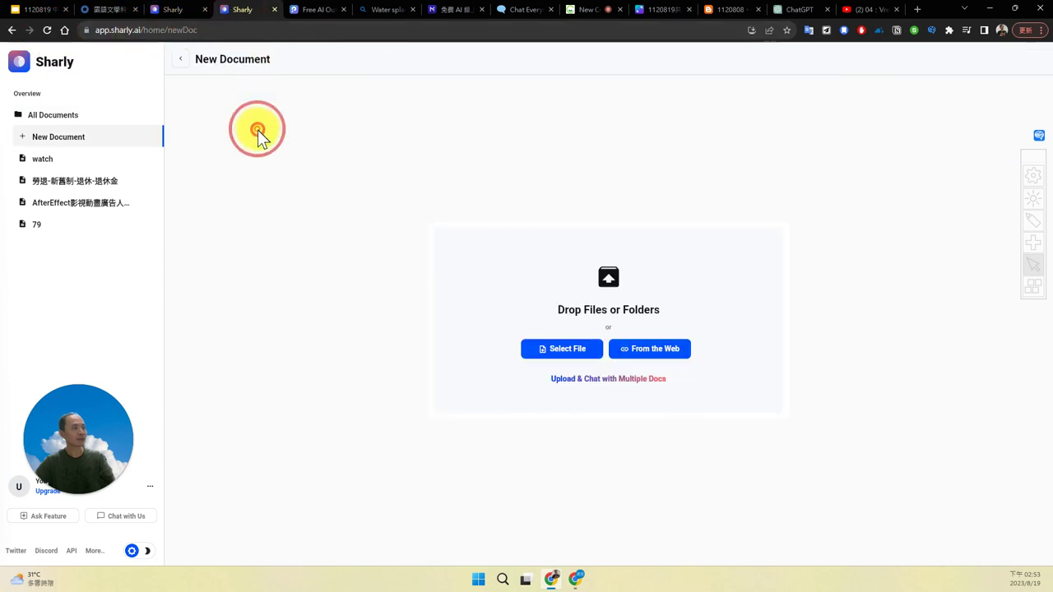
pyautogui.click(41, 224)
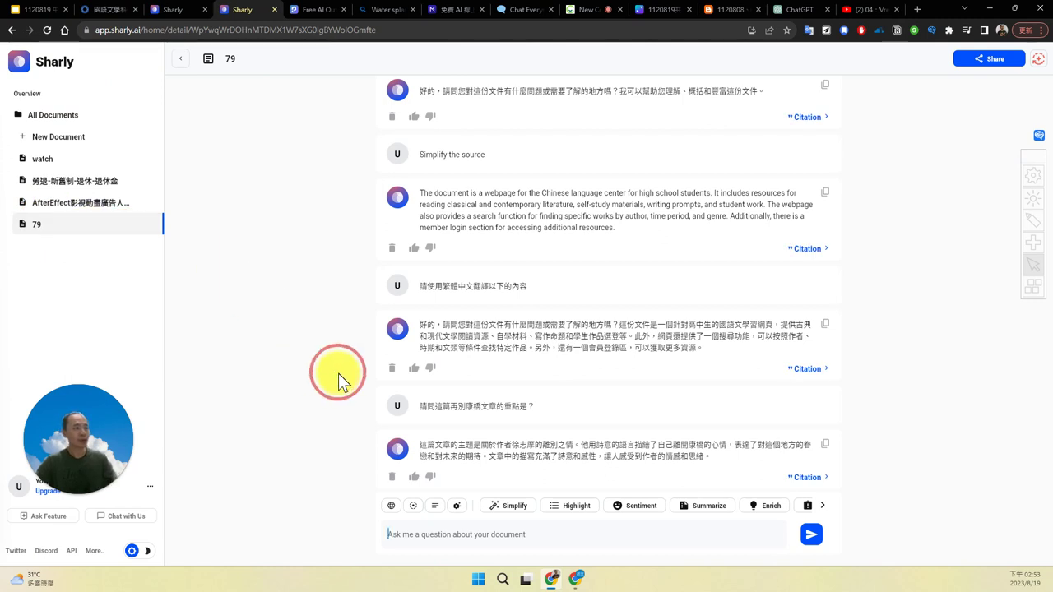
pyautogui.scroll(2, 411, 345)
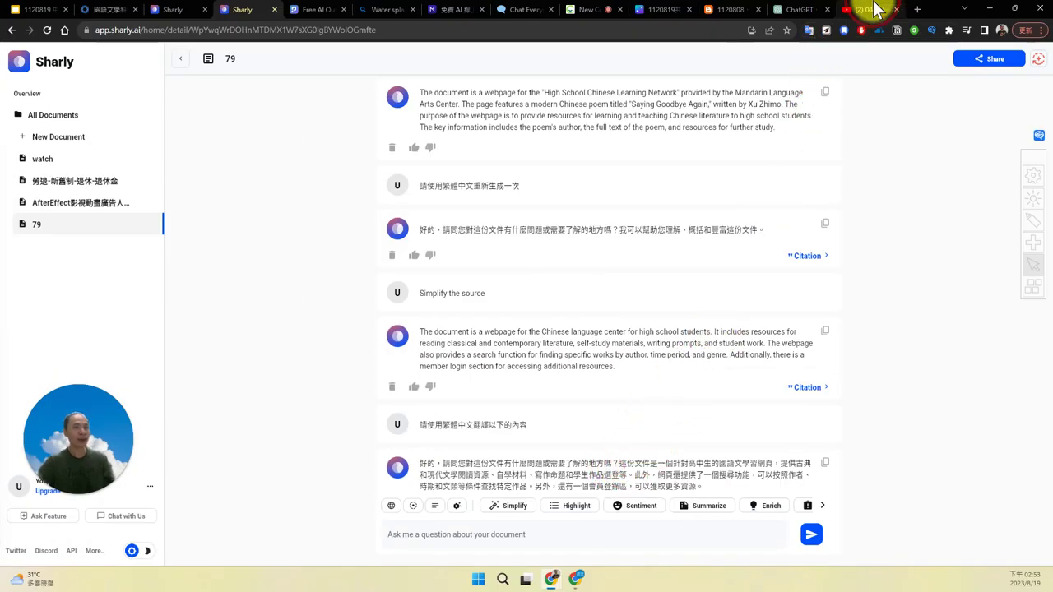
# Copy the address of the Vrew subtitle-editing video on YouTube, and close the browser page with Sharly's AfterEffect PDF demo.
pyautogui.click(876, 9)
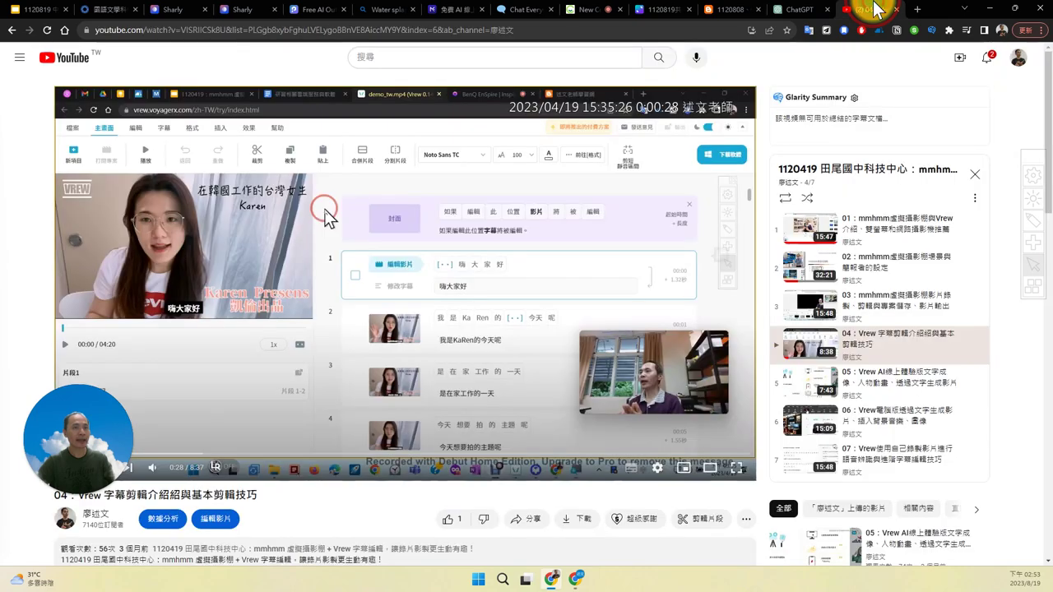
pyautogui.click(680, 29)
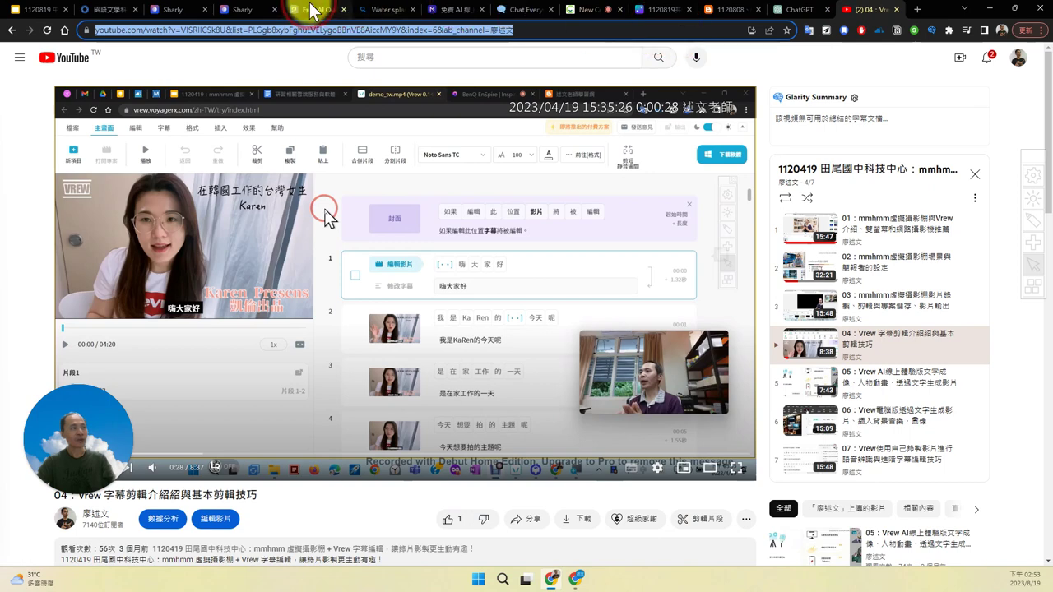
pyautogui.click(248, 10)
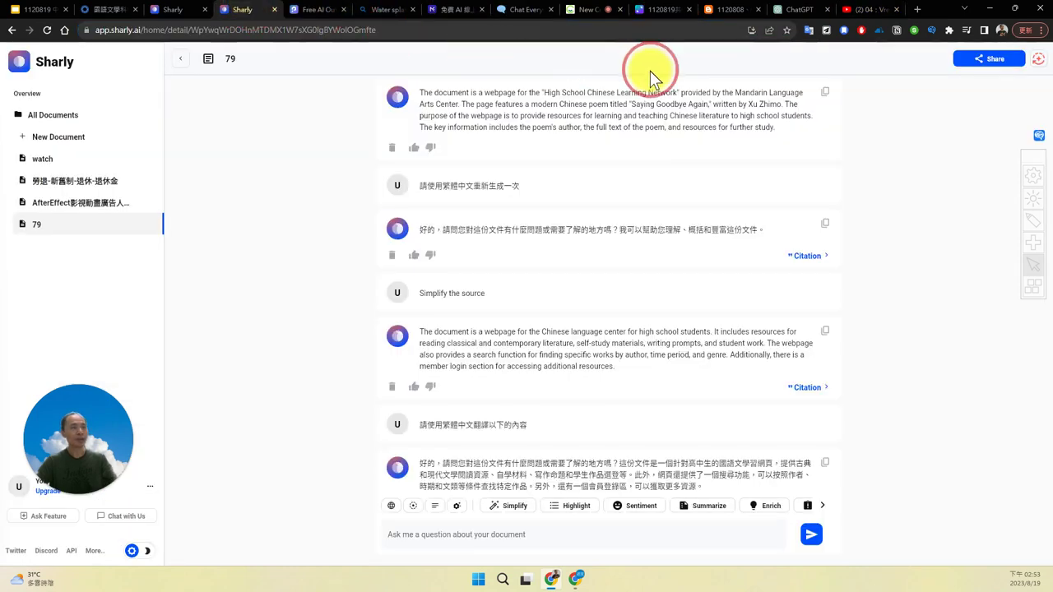
pyautogui.click(171, 9)
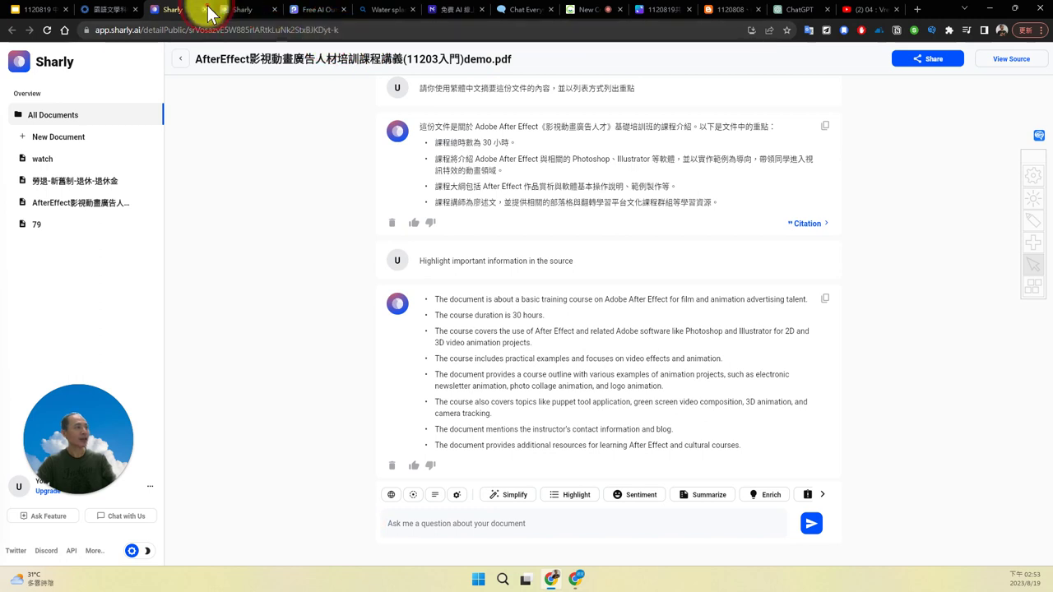
pyautogui.click(205, 9)
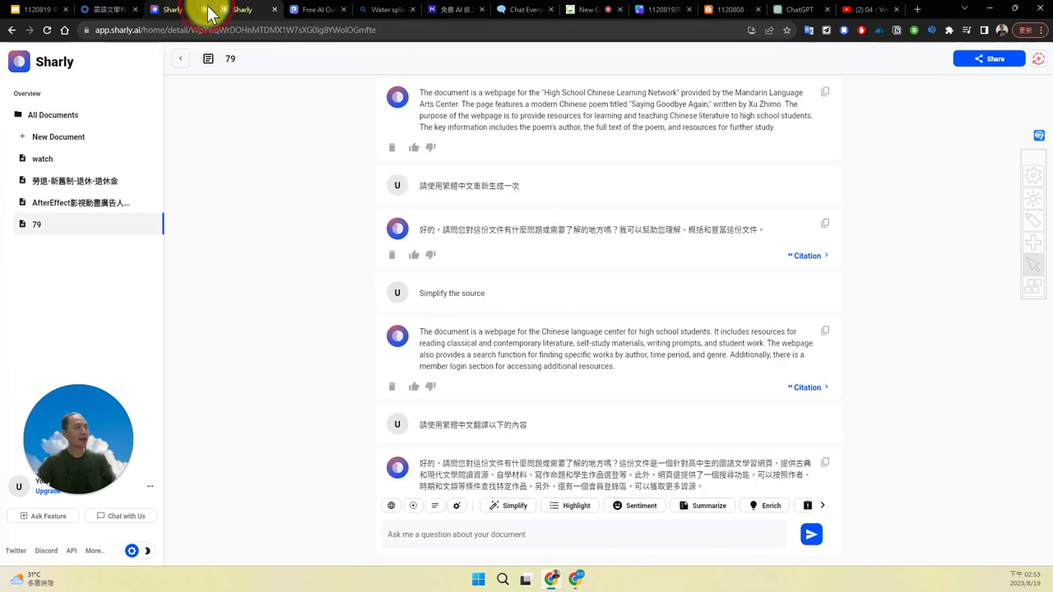
# Create a new Sharly document from the web using the copied YouTube video address.
pyautogui.click(61, 70)
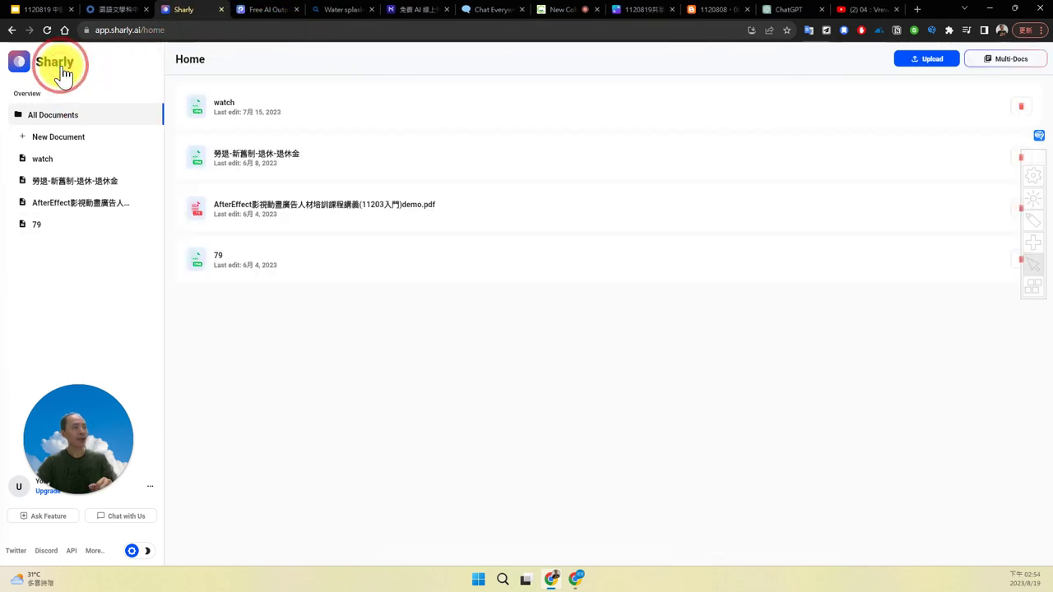
pyautogui.click(916, 66)
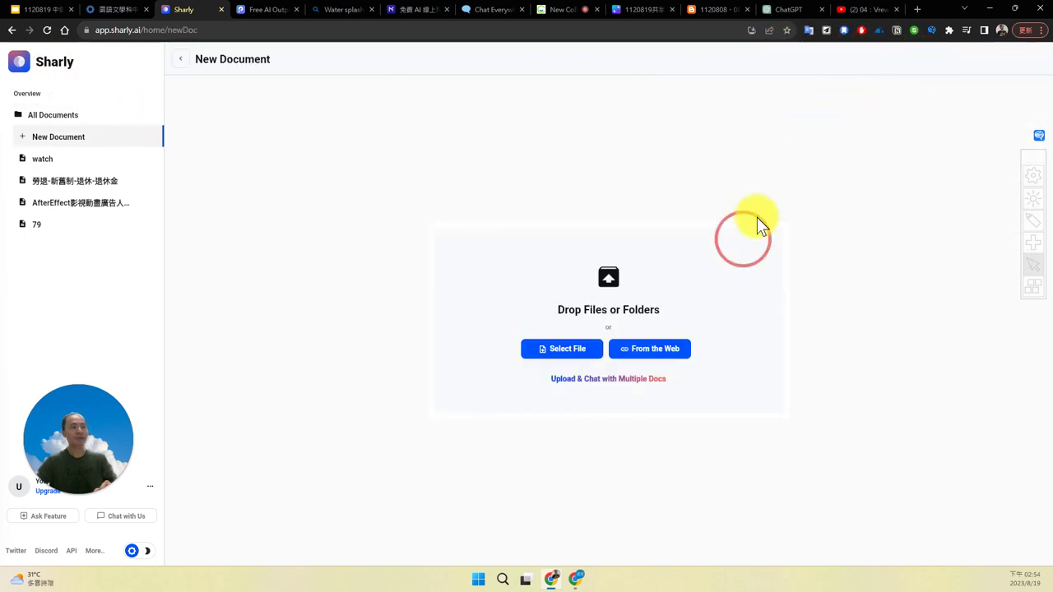
pyautogui.click(640, 349)
pyautogui.click(510, 305)
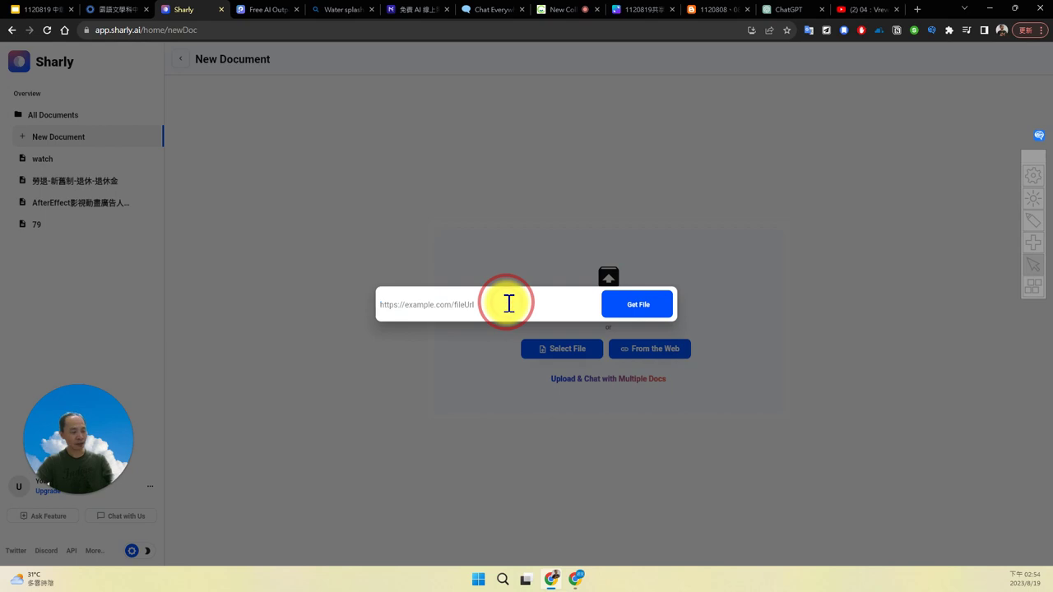
pyautogui.write('https://www.youtube.com/watch?v=VISRIICSk8U&list=PLGgb8xybFghuLVELygoBBnVE8AiccMY9Y&index=6&ab_channel=%E5%BB%96%E8%BF%B0%E6%96%87')
pyautogui.click(636, 305)
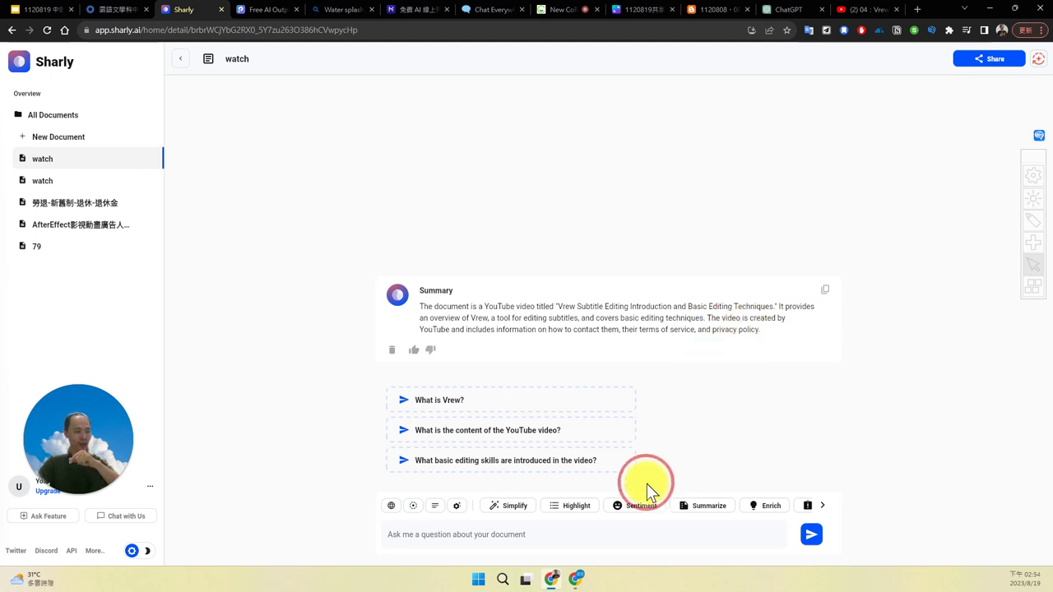
# Dictate and send the question 請你用中文的方式幫我摘要影片的內容, and temporarily mark the answer's closing sentence about the video's maker.
pyautogui.click(606, 544)
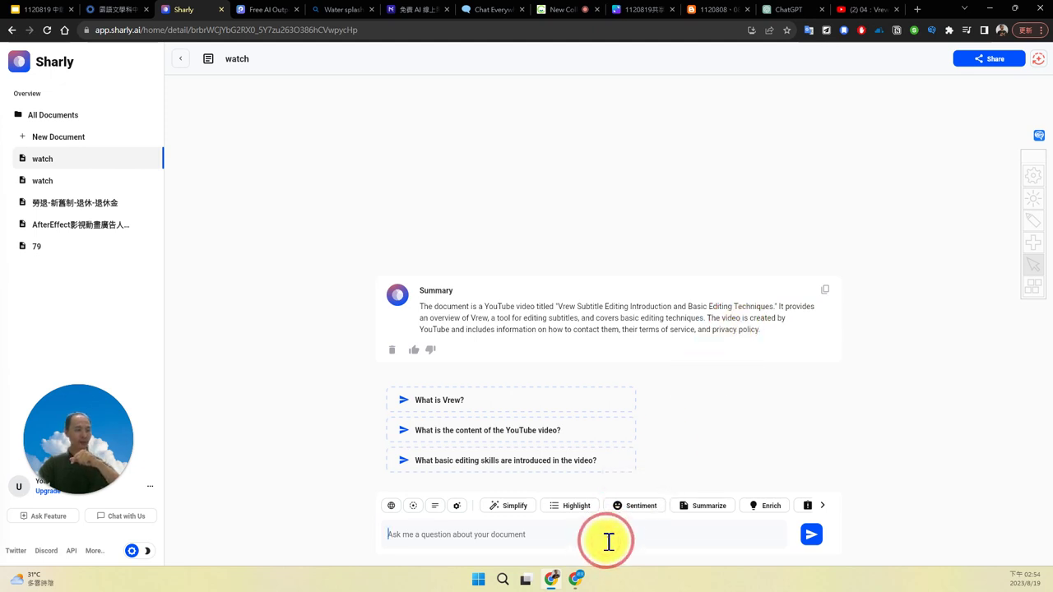
pyautogui.press('super+h')
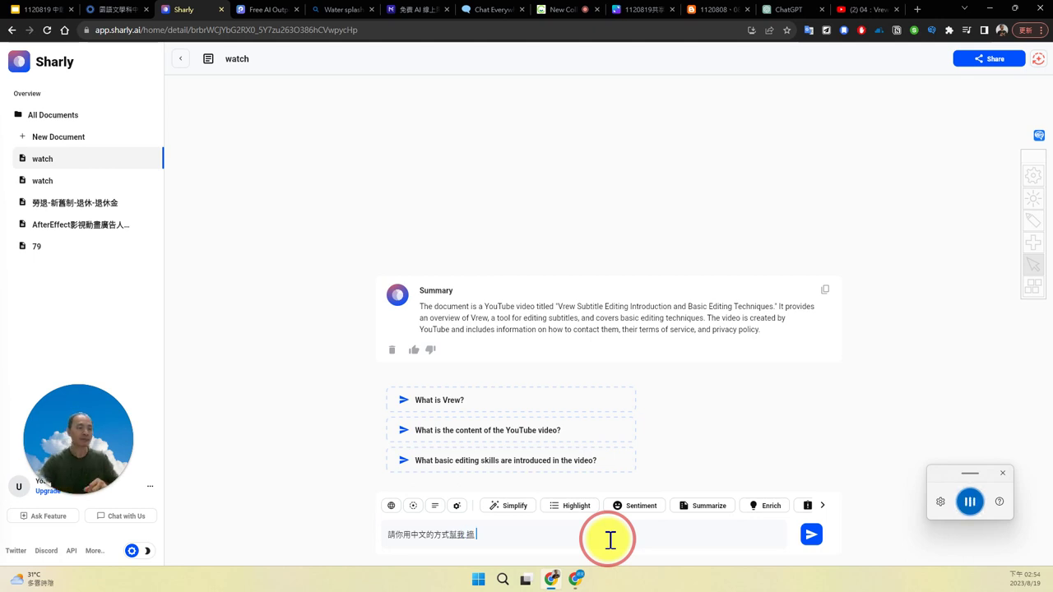
pyautogui.click(814, 535)
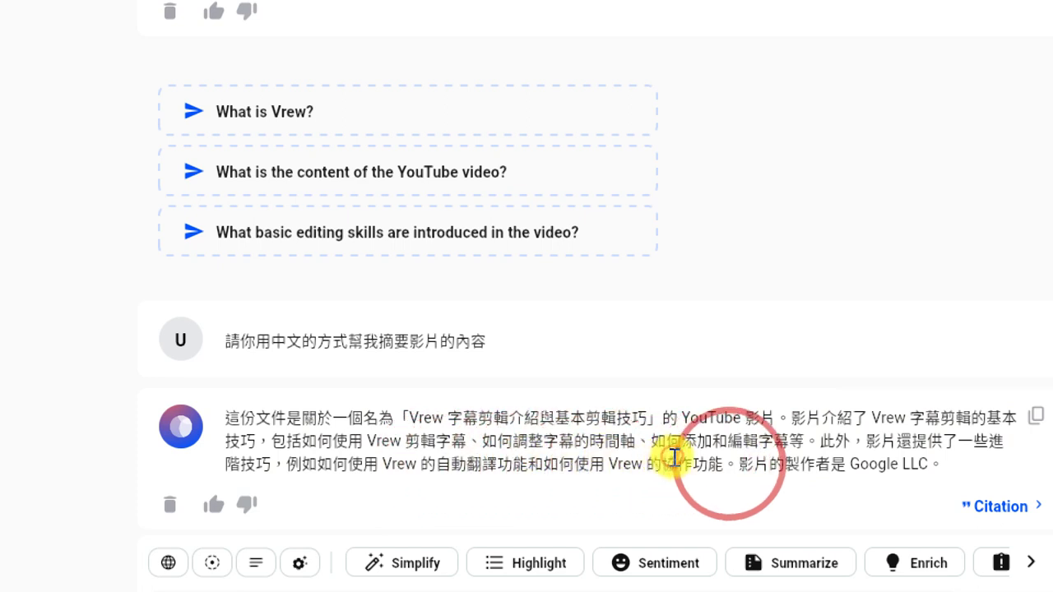
pyautogui.moveTo(725, 463); pyautogui.dragTo(786, 457)
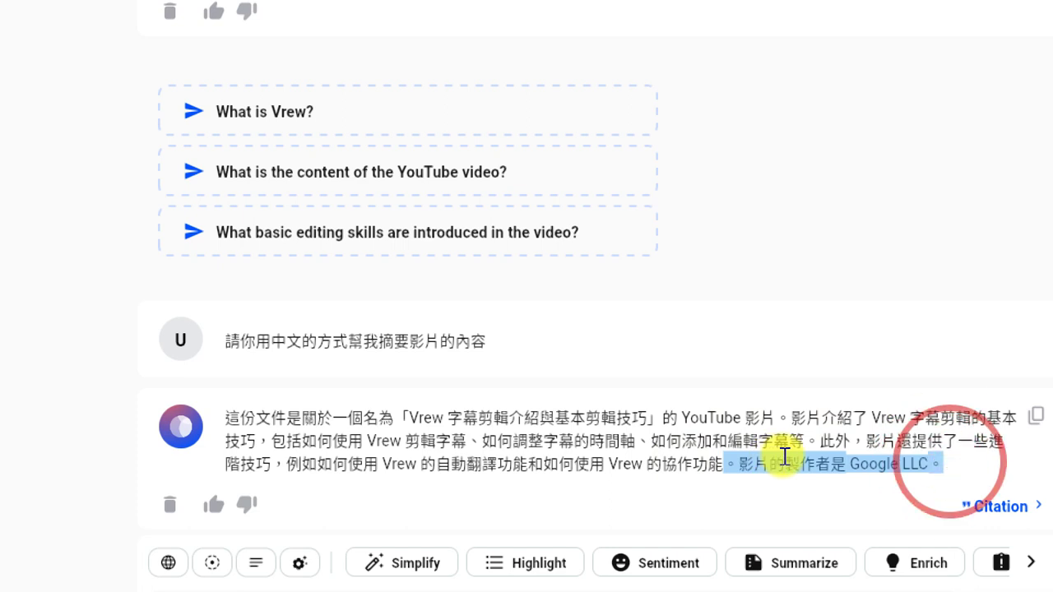
pyautogui.click(786, 458)
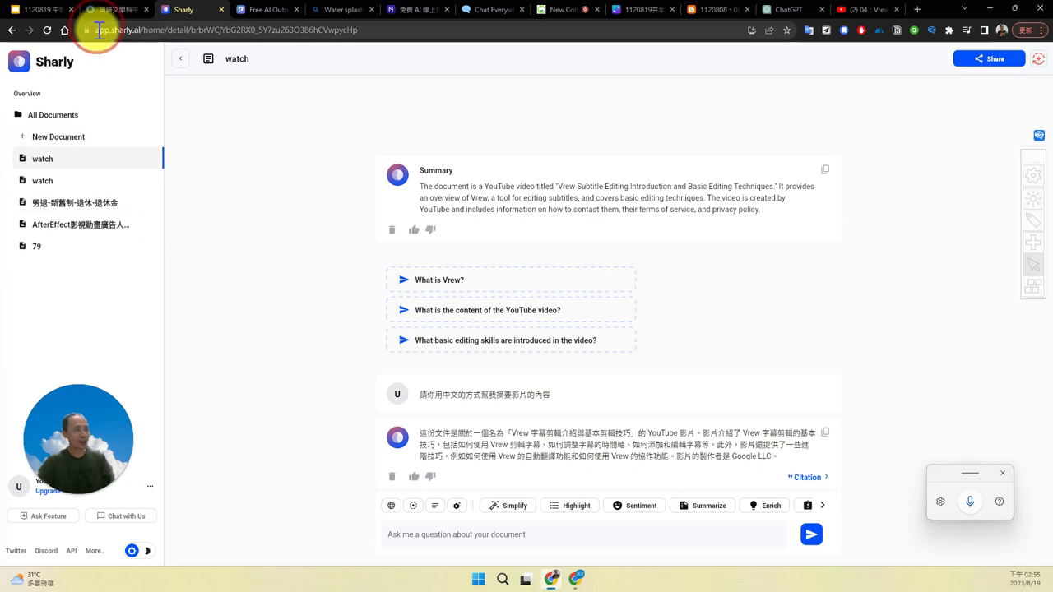
# Return to the Google Slides deck and review the 任務三 slide on summarising documents and web articles with AI.
pyautogui.click(41, 9)
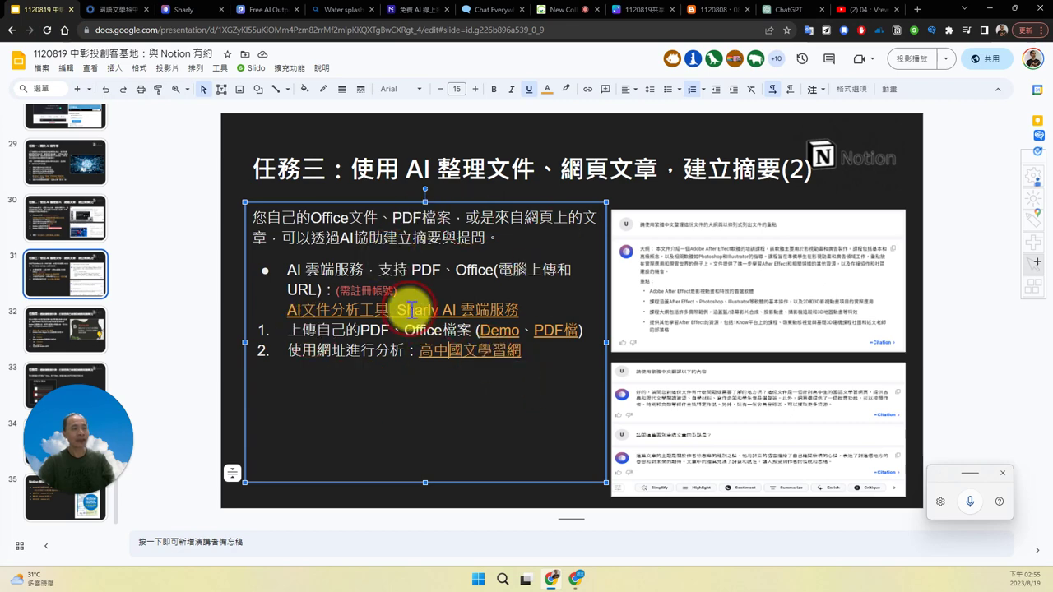
pyautogui.click(366, 164)
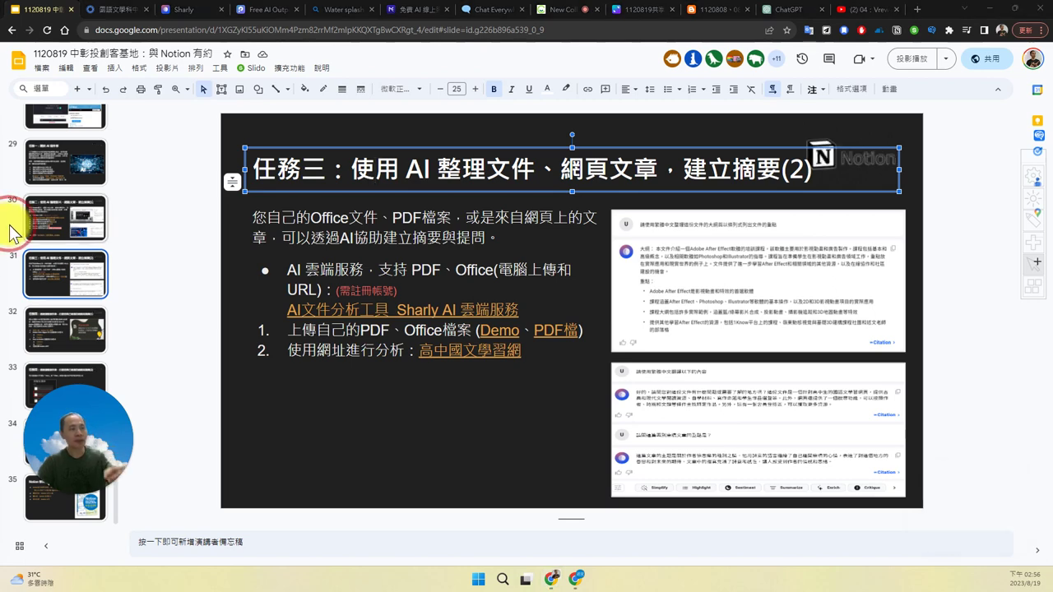
pyautogui.click(215, 291)
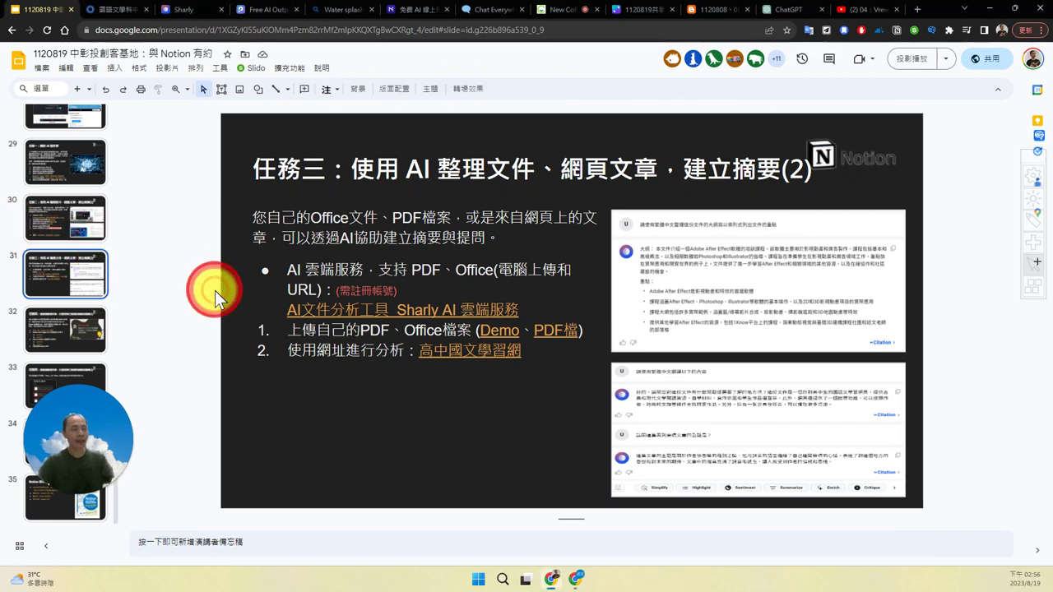